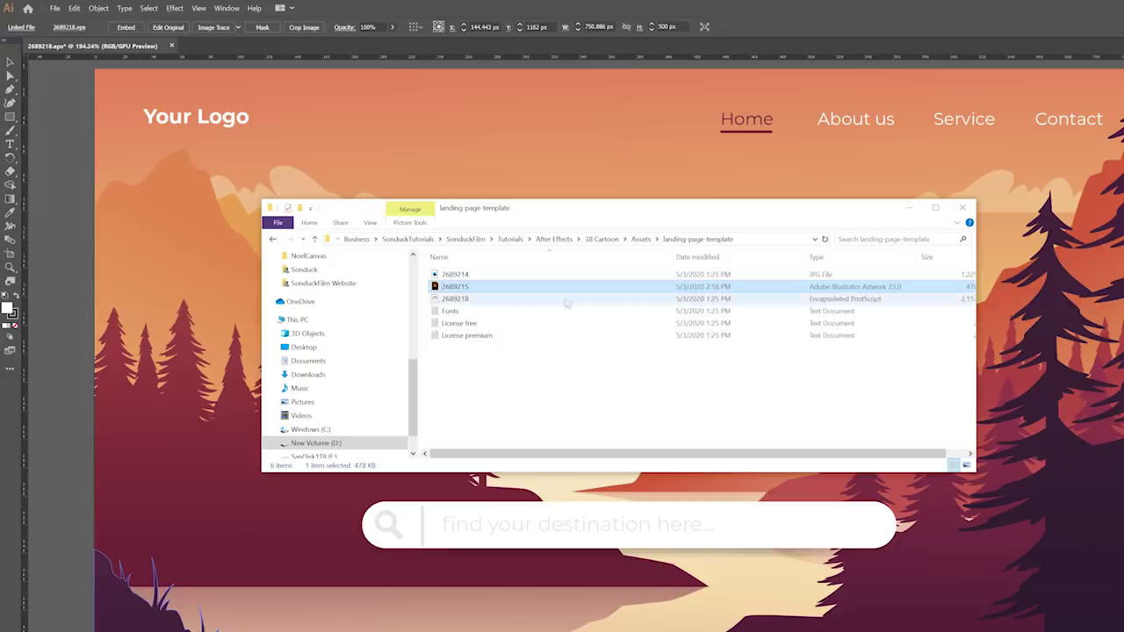
# Open 2689218.eps from the landing-page-template folder in Illustrator.
pyautogui.click(521, 303)
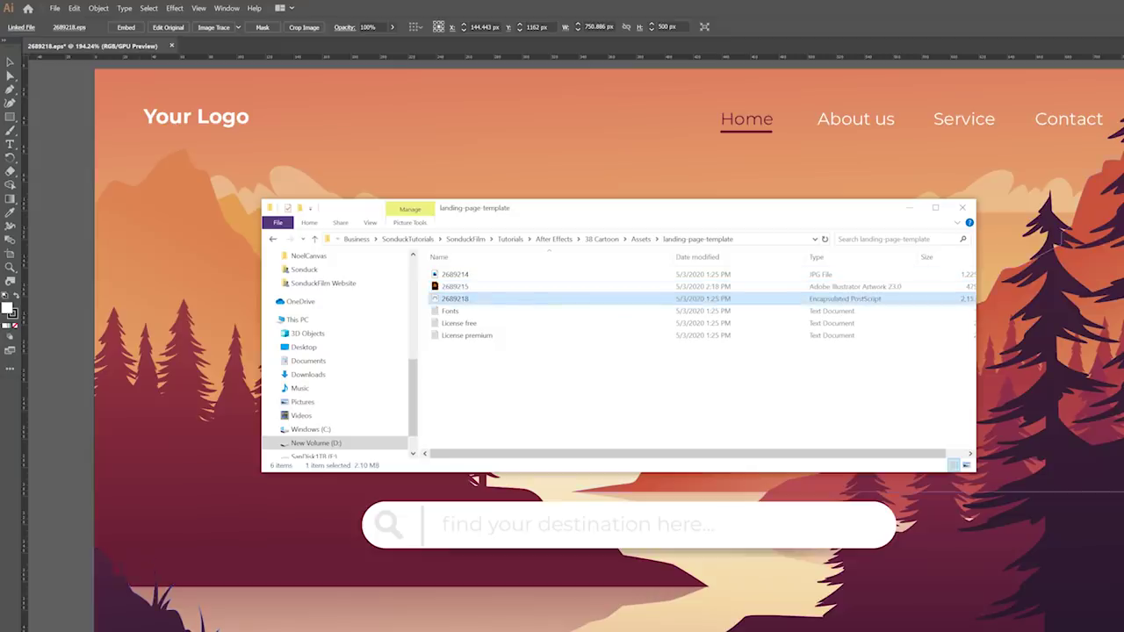
# Hide the DESIGNED BY FREEPIK watermark layer in the Layers panel.
pyautogui.click(474, 479)
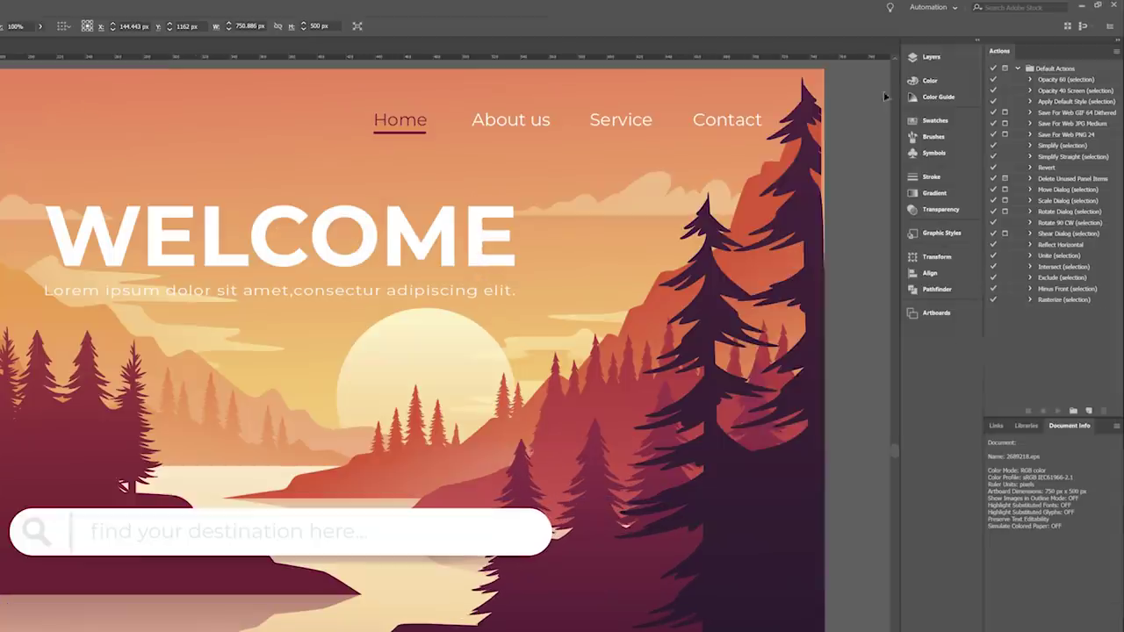
pyautogui.click(926, 59)
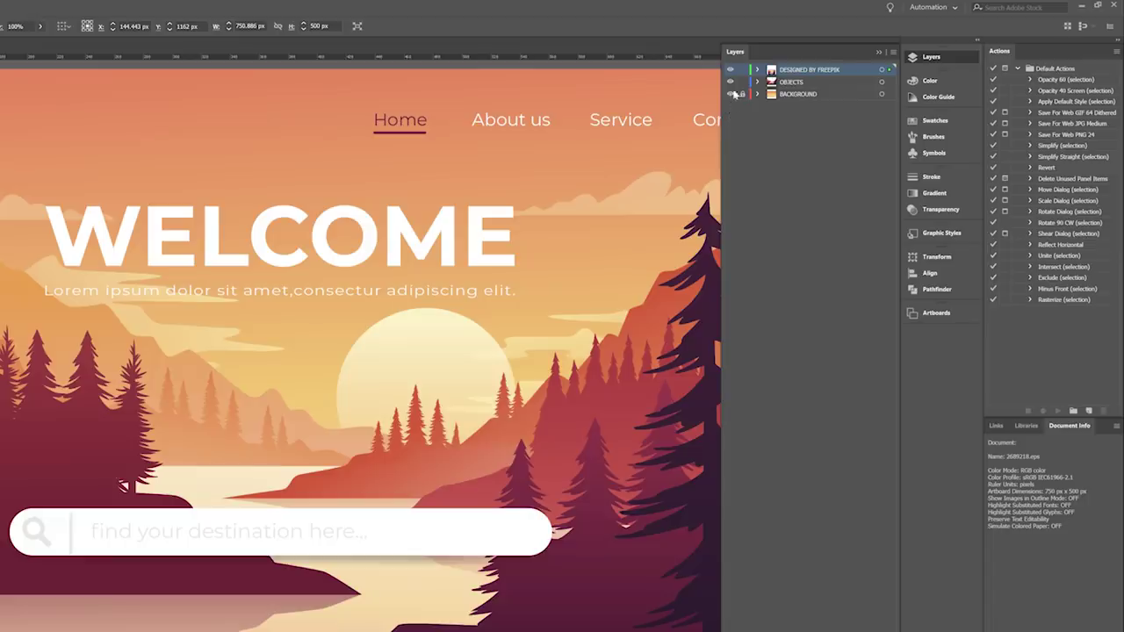
pyautogui.click(729, 70)
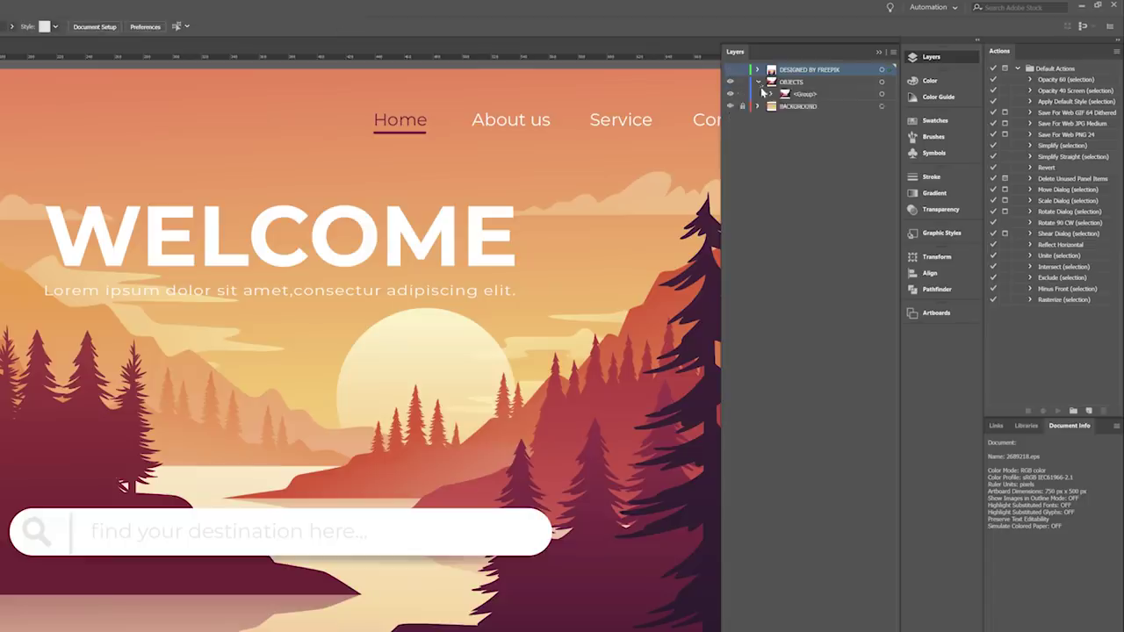
# Hide the WELCOME heading, search bar and logo/navigation groups inside OBJECTS.
pyautogui.click(770, 94)
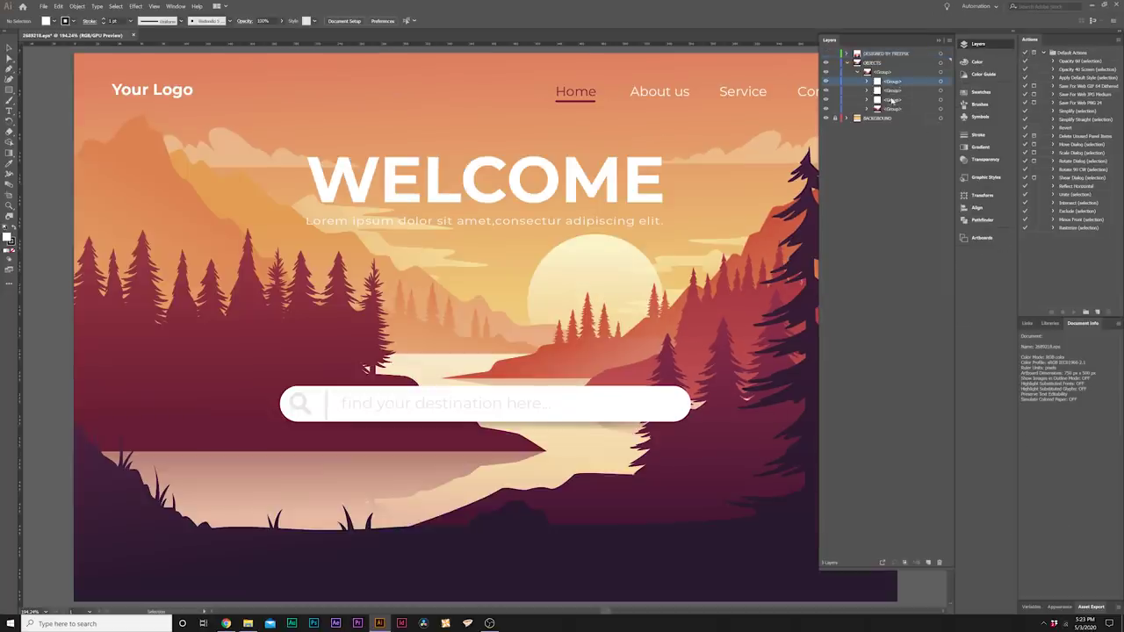
pyautogui.keyDown('shift'); pyautogui.click(892, 100); pyautogui.keyUp('shift')
pyautogui.click(825, 99)
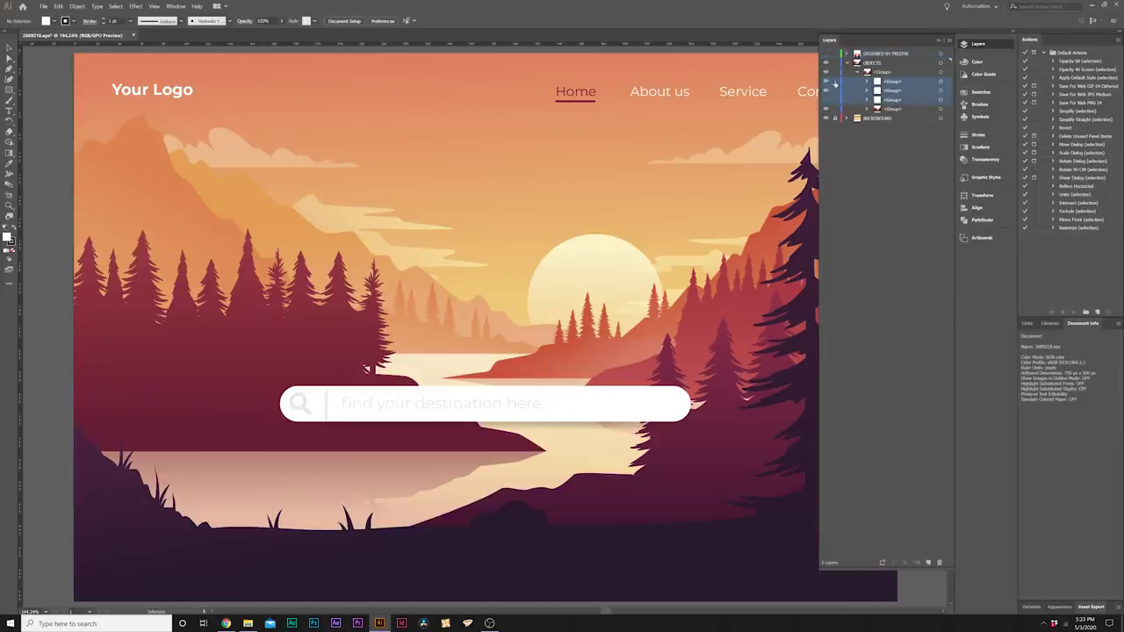
pyautogui.click(825, 91)
pyautogui.click(825, 80)
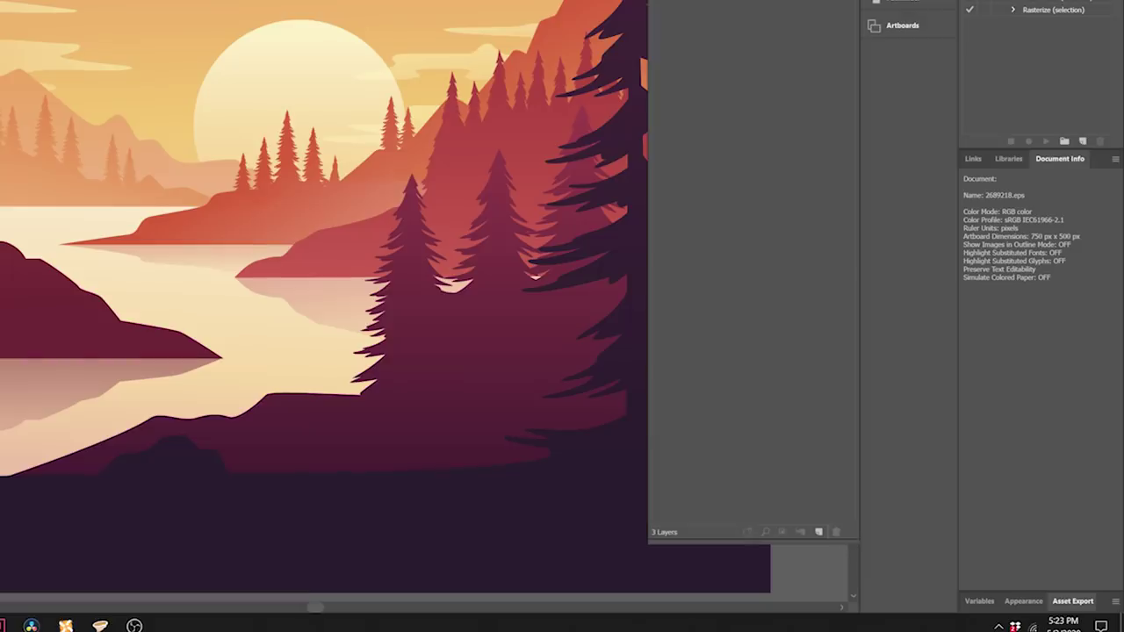
# Select all the landscape artwork, ungroup it twice into individual paths, then deselect.
pyautogui.press('F7')
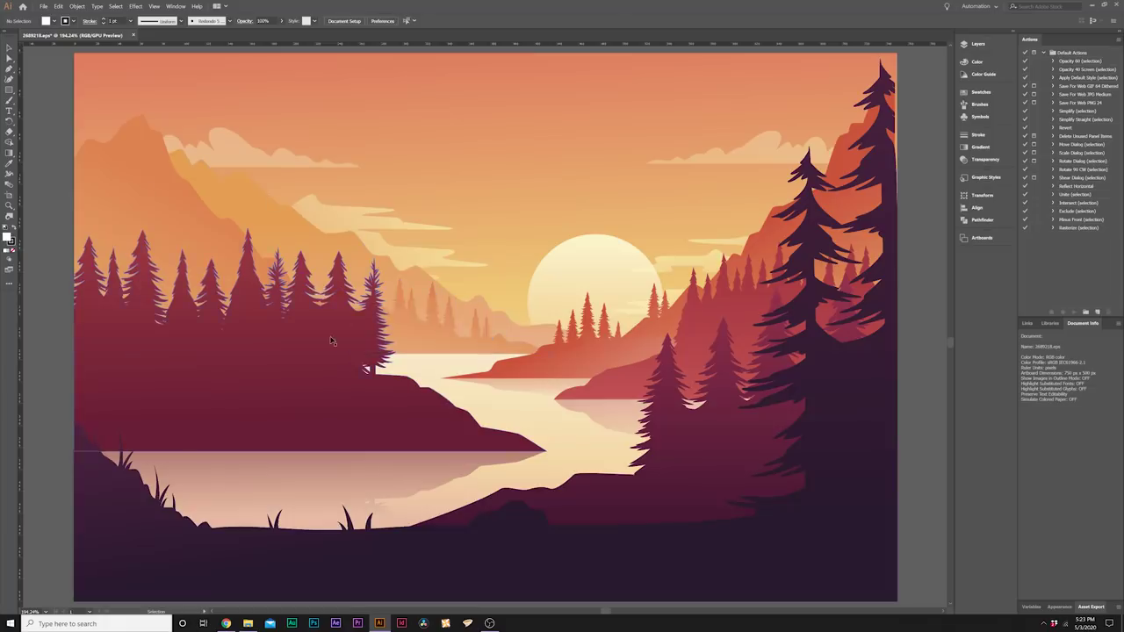
pyautogui.hotkey('ctrl', 'a')
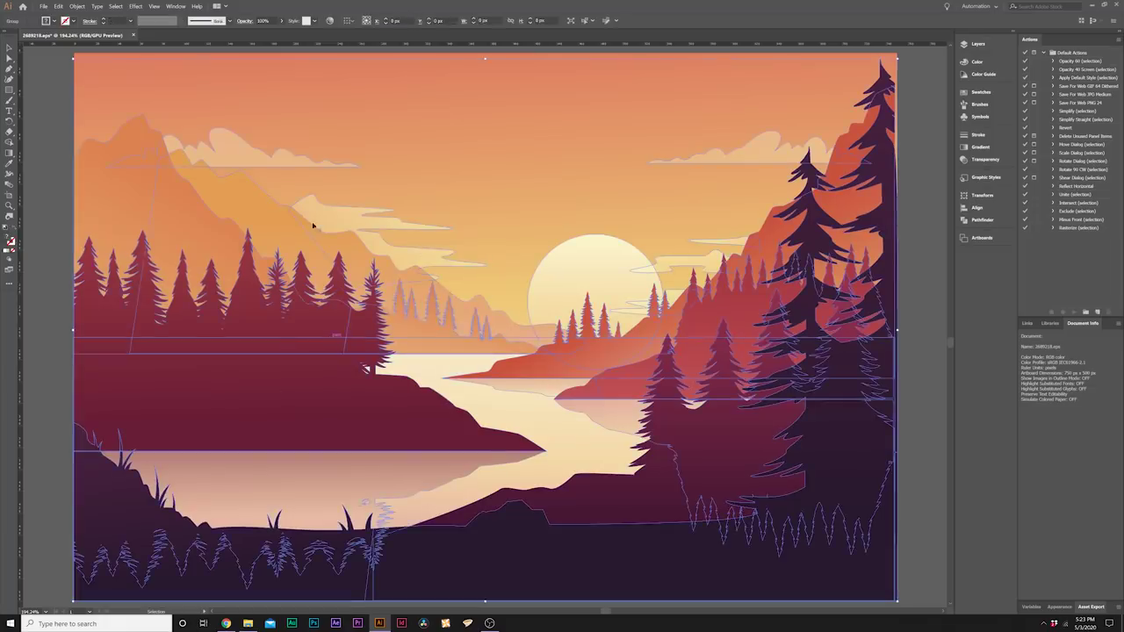
pyautogui.click(77, 6)
pyautogui.click(115, 53)
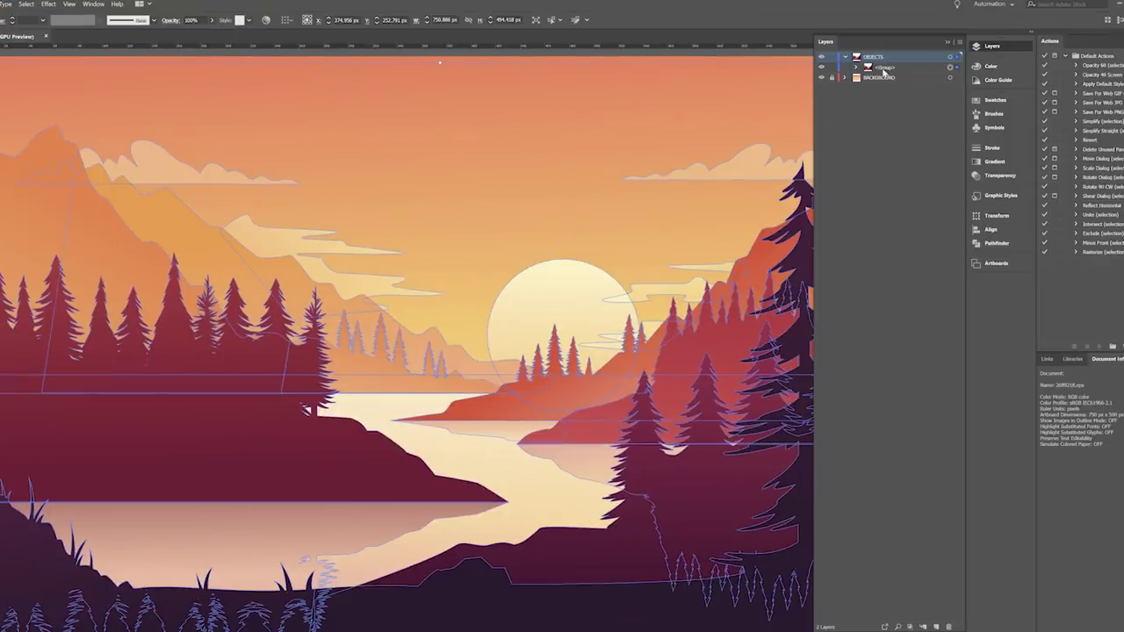
pyautogui.click(53, 58)
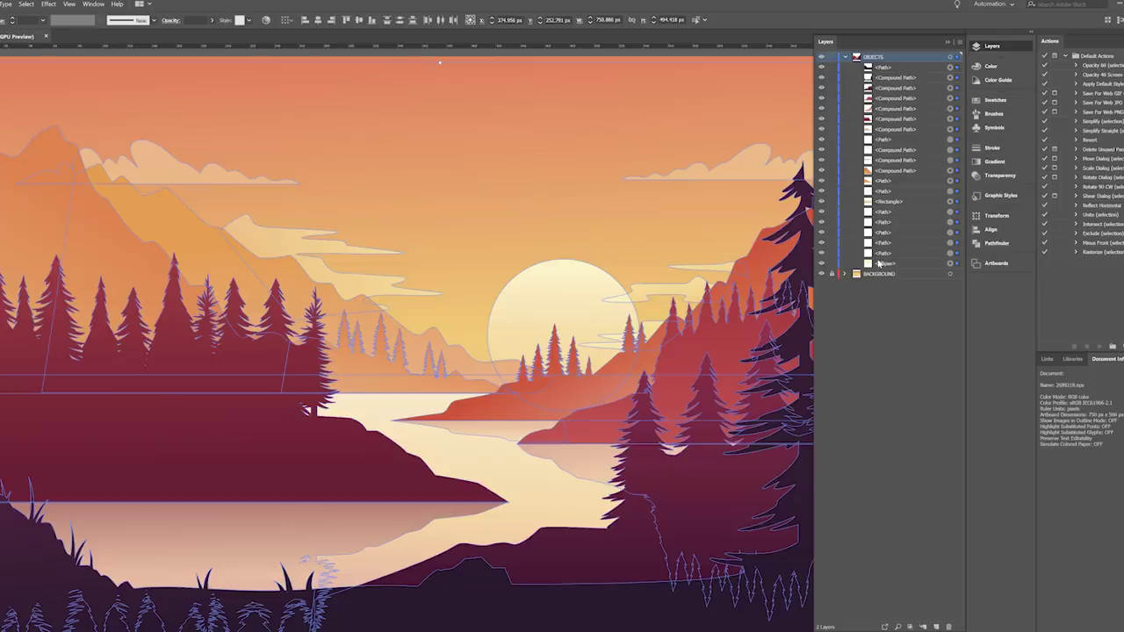
pyautogui.hotkey('ctrl', 'shift', 'a')
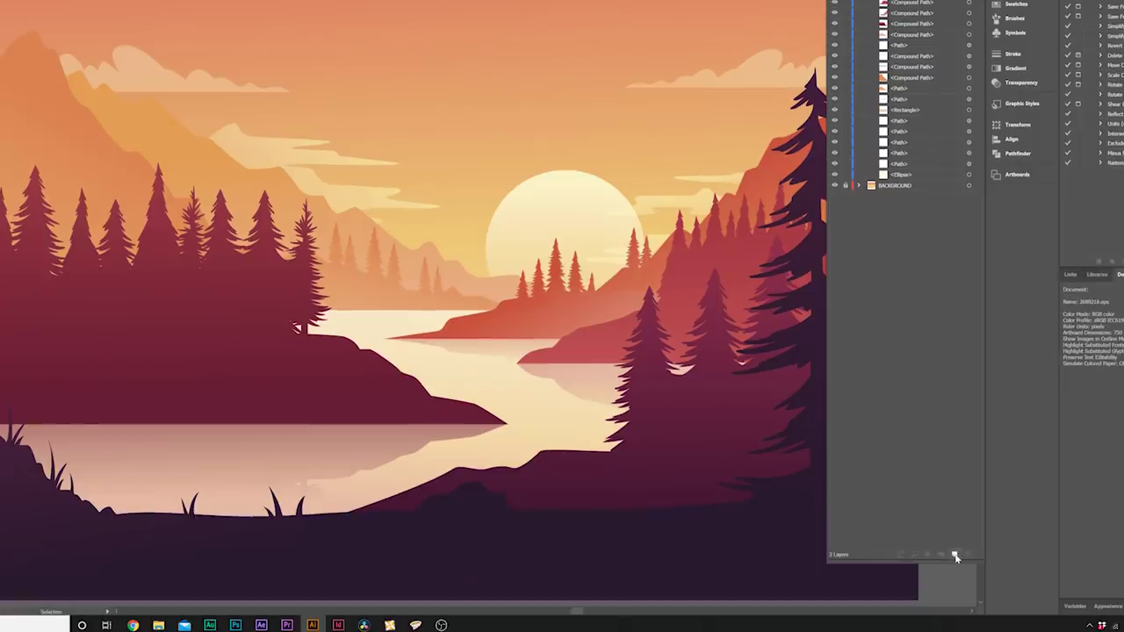
# Add several new empty layers to the Layers panel.
pyautogui.click(955, 556)
pyautogui.click(955, 557)
pyautogui.click(955, 556)
pyautogui.click(955, 556)
pyautogui.click(955, 557)
pyautogui.click(955, 556)
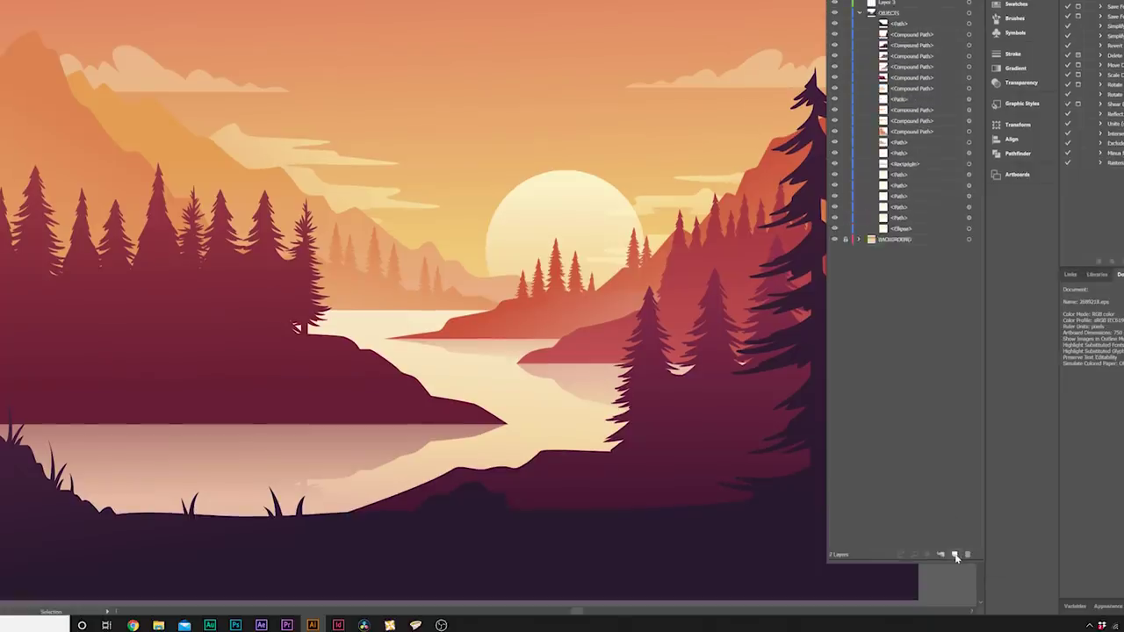
pyautogui.click(955, 556)
pyautogui.click(955, 557)
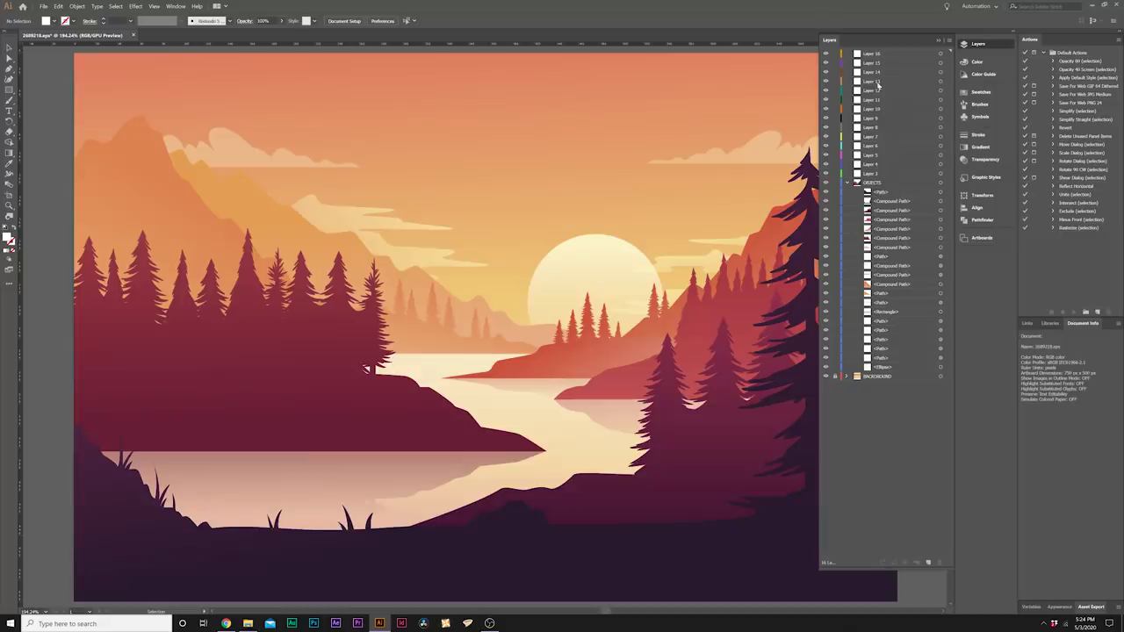
# Move the top path out of OBJECTS and toggle path visibility to identify the midground hill.
pyautogui.moveTo(882, 191); pyautogui.dragTo(825, 208)
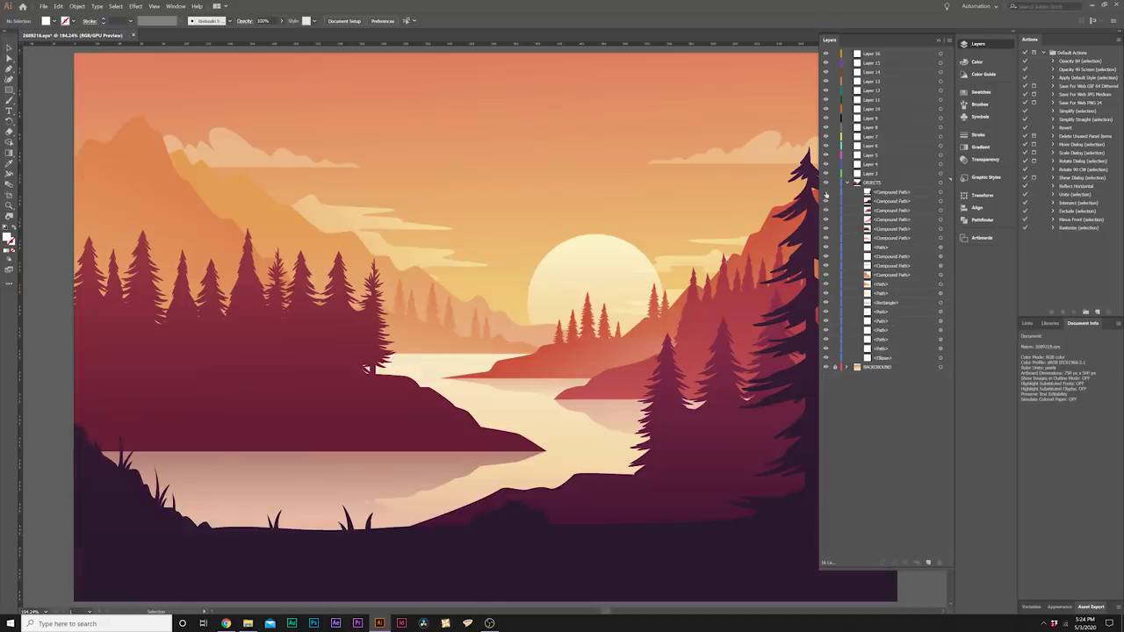
pyautogui.click(825, 201)
pyautogui.click(825, 201)
pyautogui.click(825, 211)
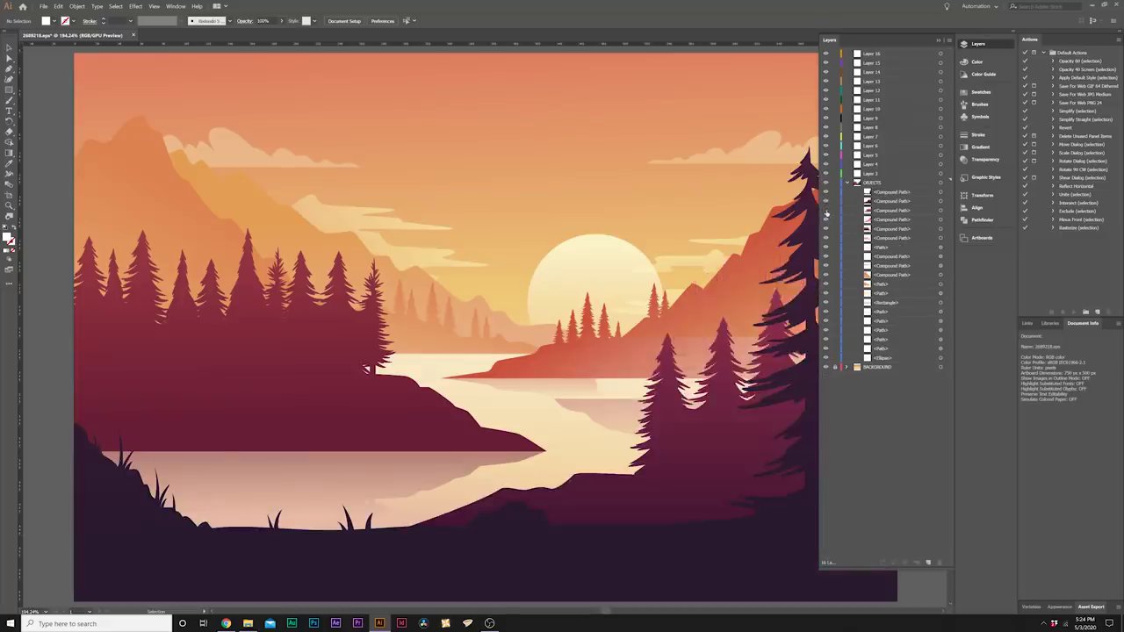
pyautogui.click(825, 210)
pyautogui.click(825, 219)
pyautogui.click(825, 220)
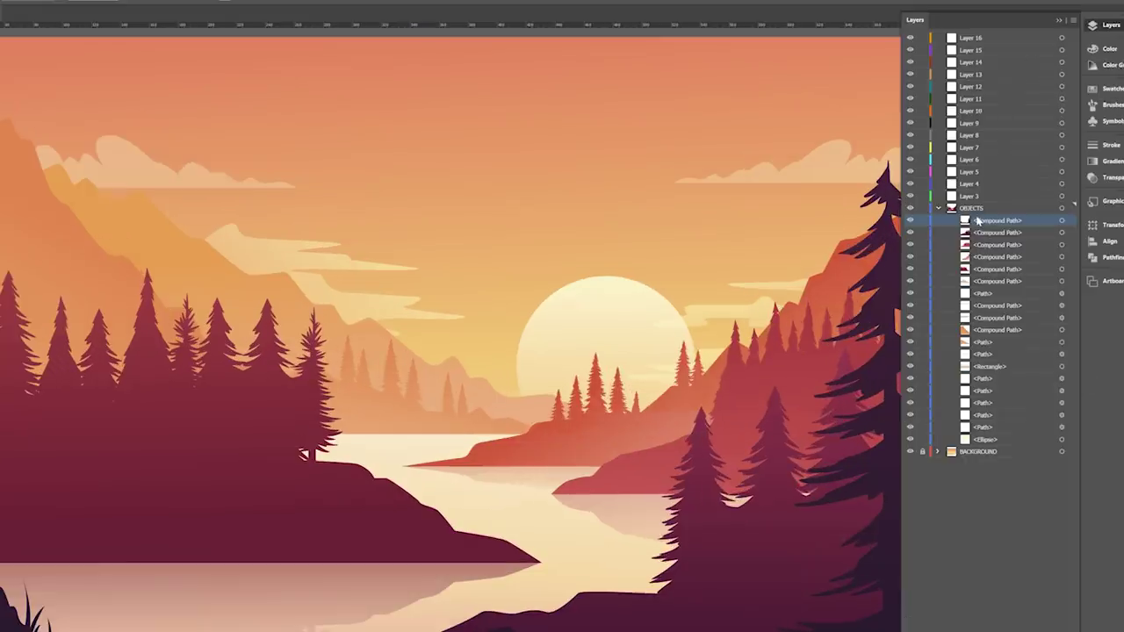
# Move compound paths from OBJECTS into Layers 16, 15, 11 and 10.
pyautogui.click(975, 38)
pyautogui.moveTo(974, 38); pyautogui.dragTo(975, 38)
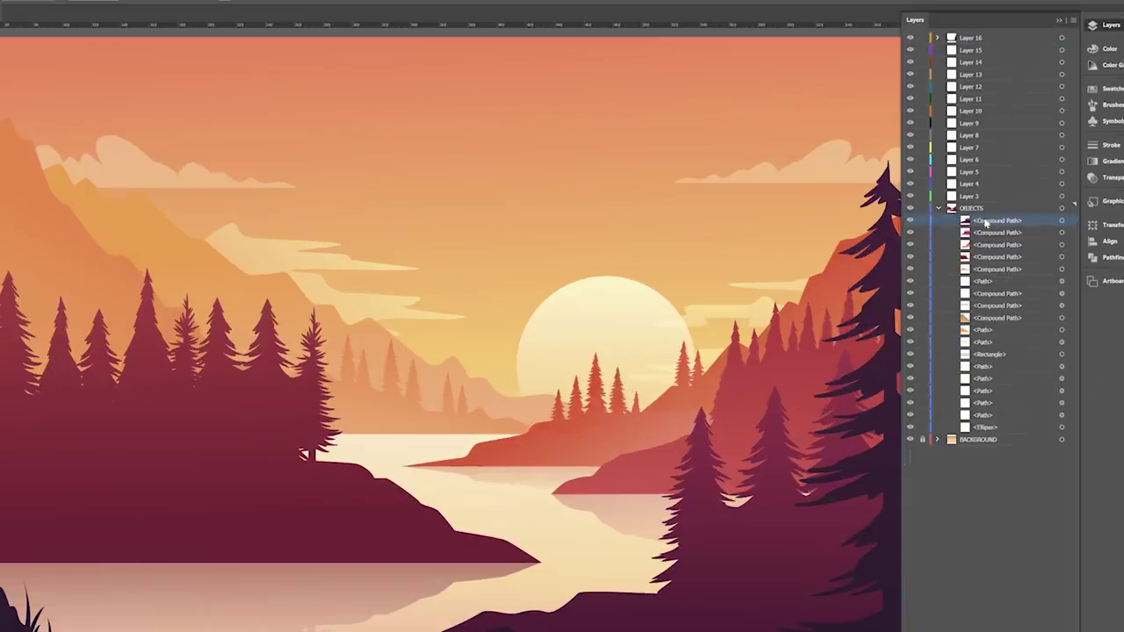
pyautogui.moveTo(995, 219); pyautogui.dragTo(970, 50)
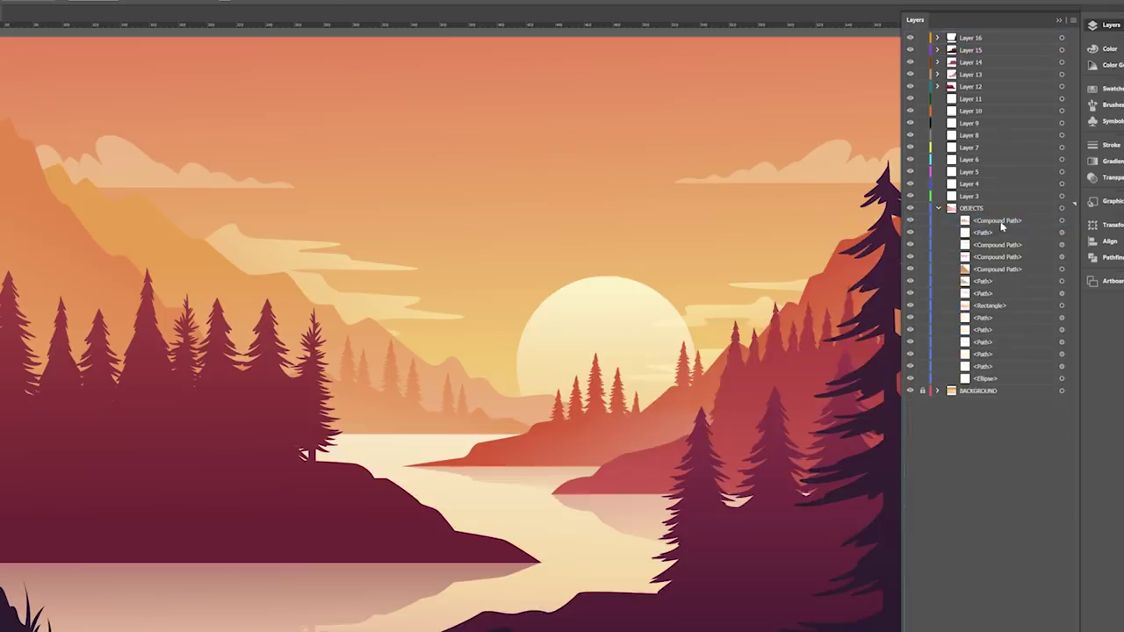
pyautogui.click(1001, 220)
pyautogui.moveTo(970, 100); pyautogui.dragTo(976, 103)
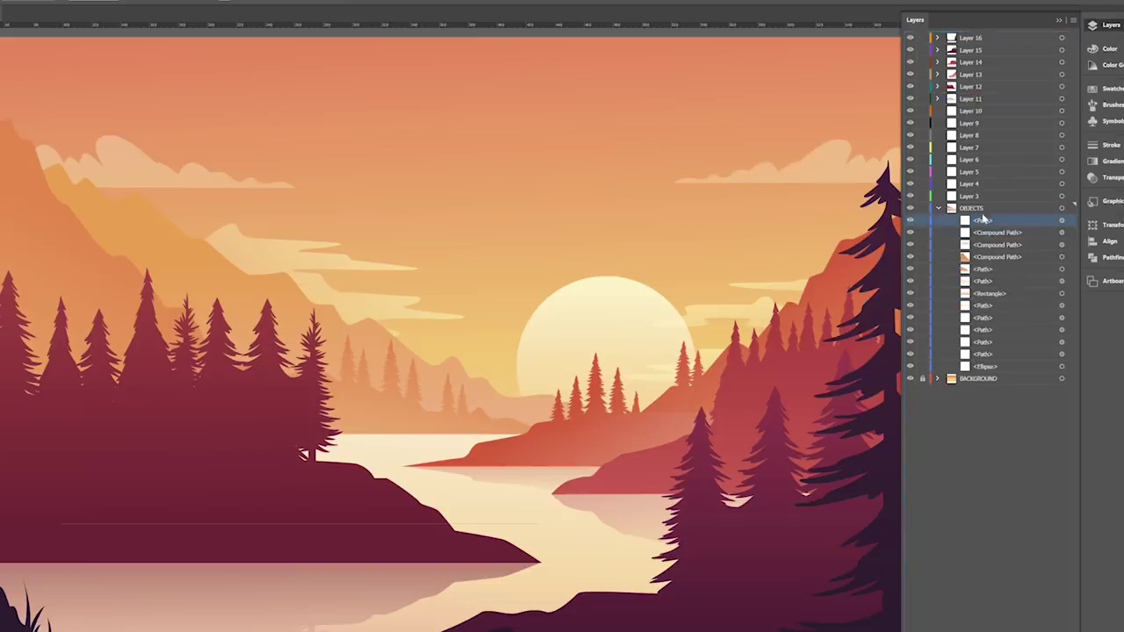
pyautogui.moveTo(983, 218); pyautogui.dragTo(972, 111)
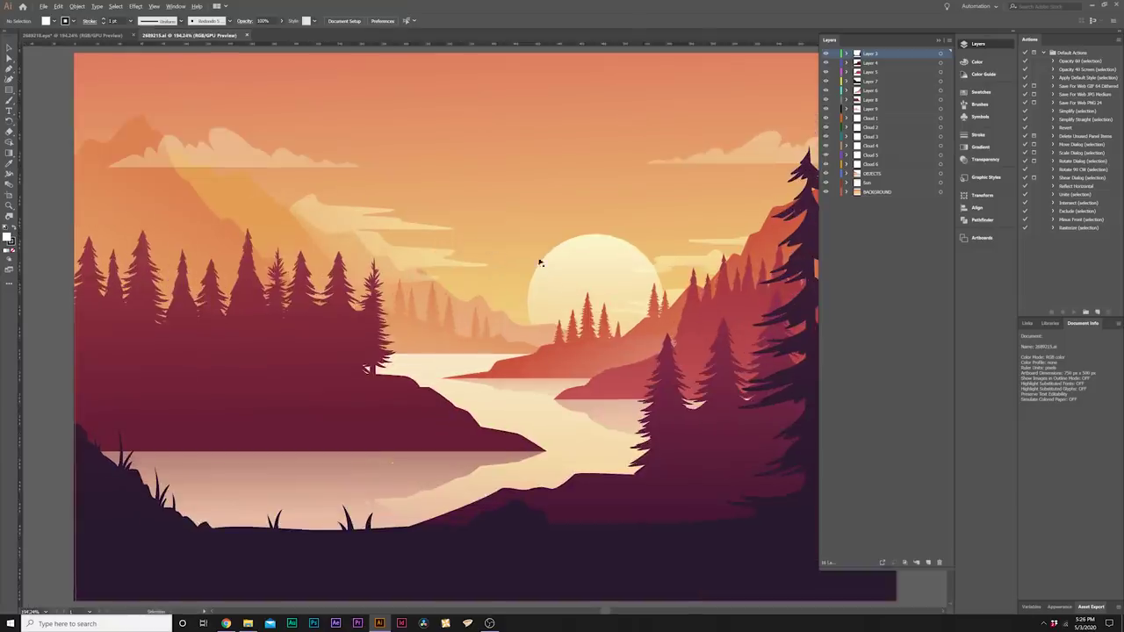
pyautogui.scroll(-1, 528, 252)
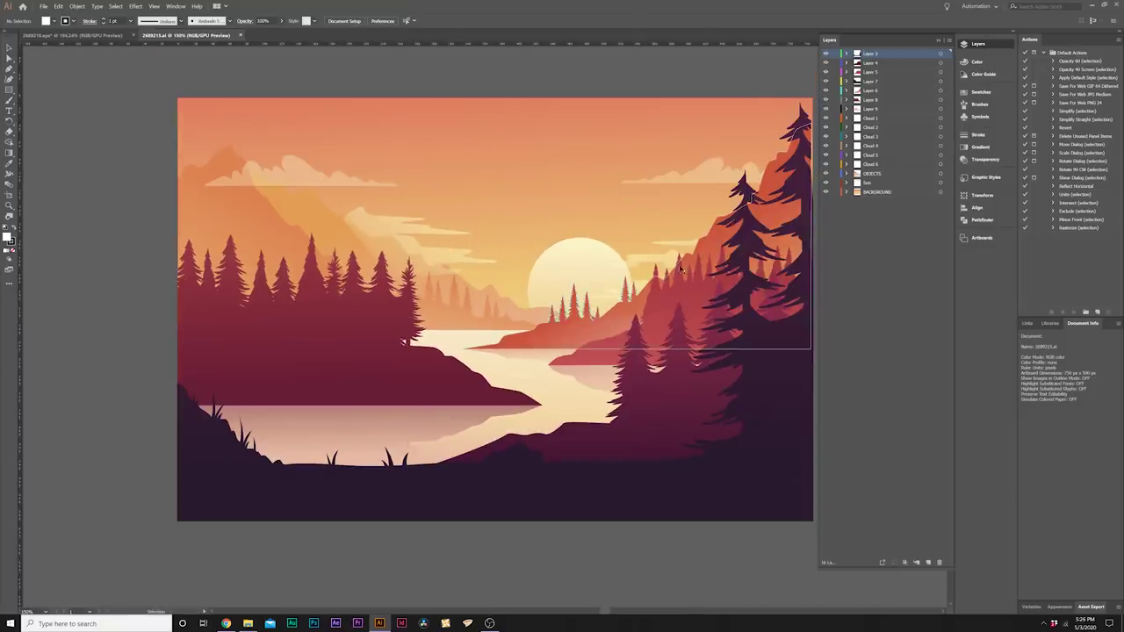
# Verify the Sun, left forest and mountain layers hide and show, then Save As the artwork.
pyautogui.click(826, 185)
pyautogui.click(825, 186)
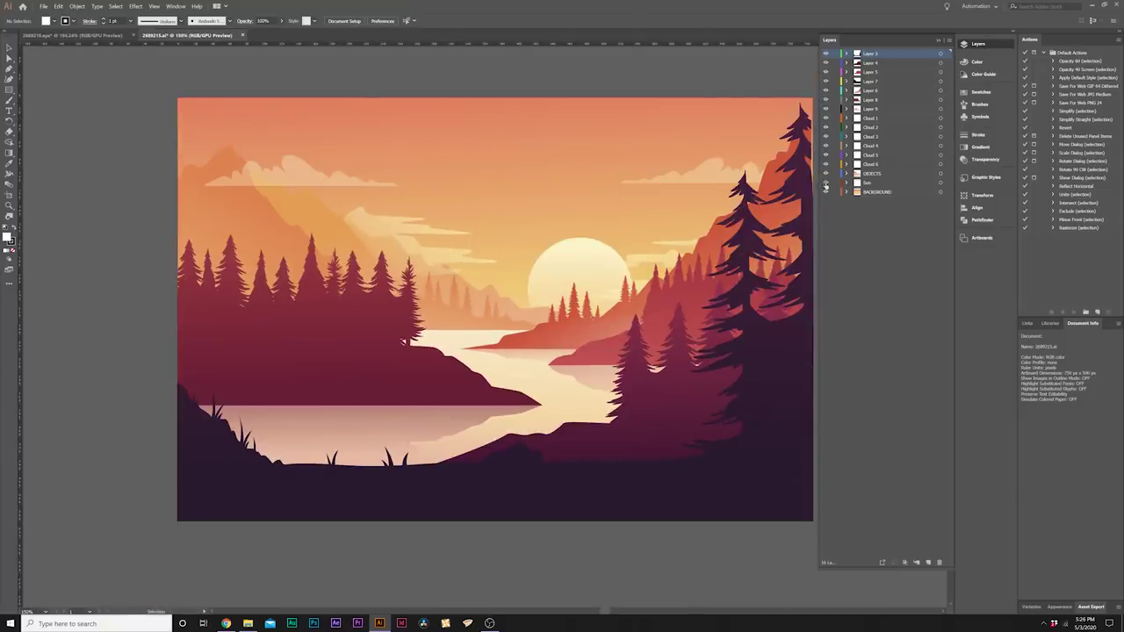
pyautogui.click(825, 100)
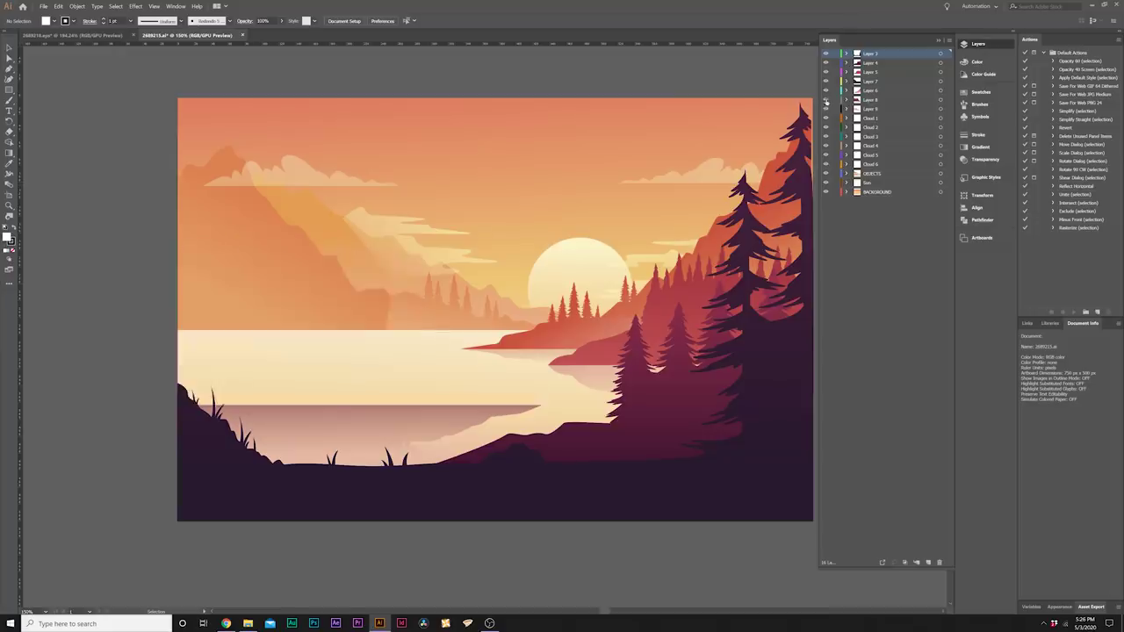
pyautogui.click(825, 101)
pyautogui.click(825, 91)
pyautogui.click(825, 91)
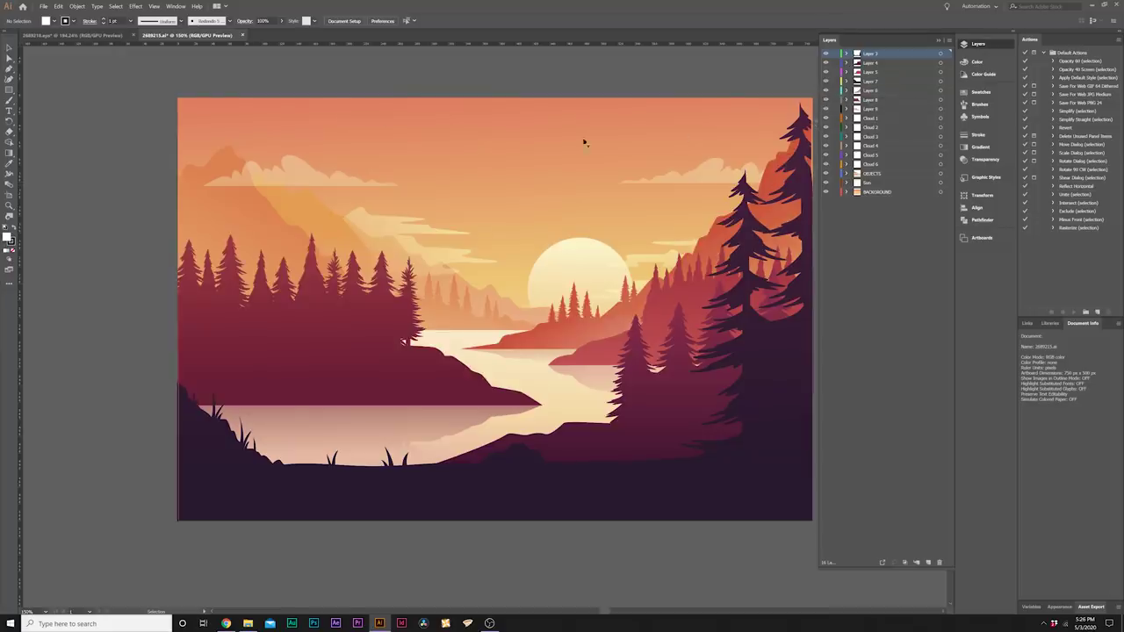
pyautogui.click(41, 7)
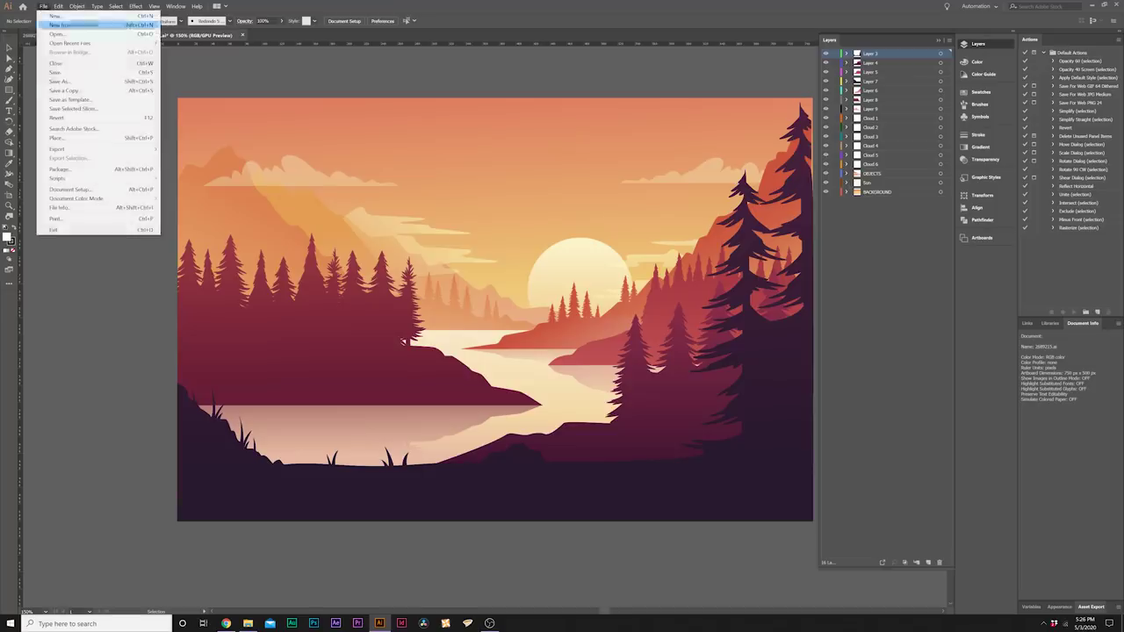
pyautogui.click(70, 78)
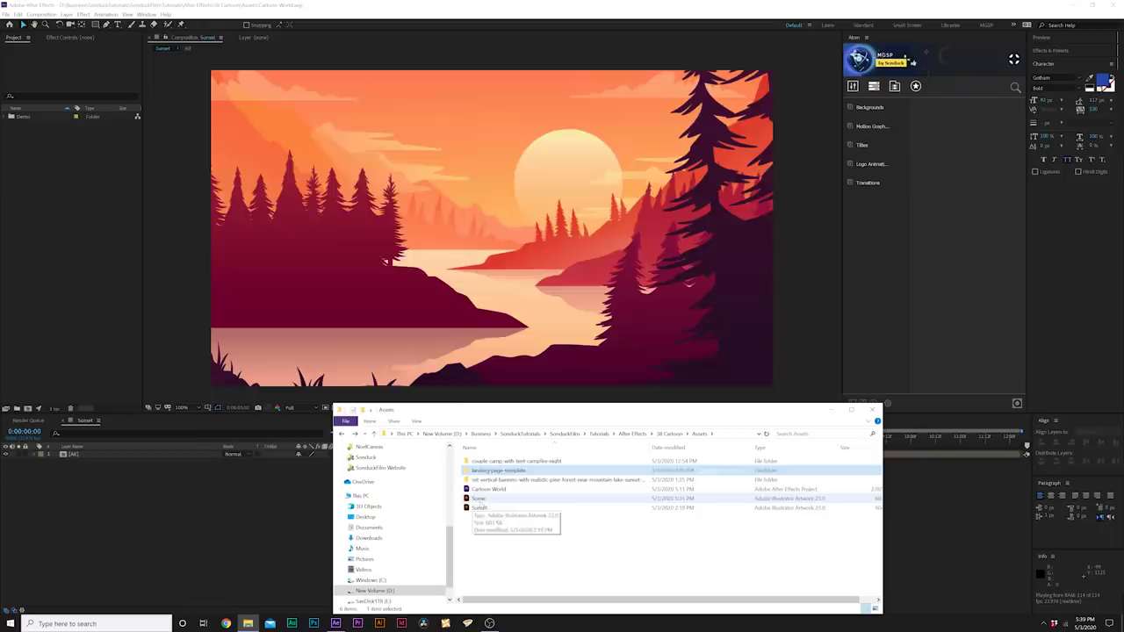
# Import Scene.ai from the Assets folder as a composition and open the Scene comp.
pyautogui.moveTo(514, 408); pyautogui.dragTo(500, 330)
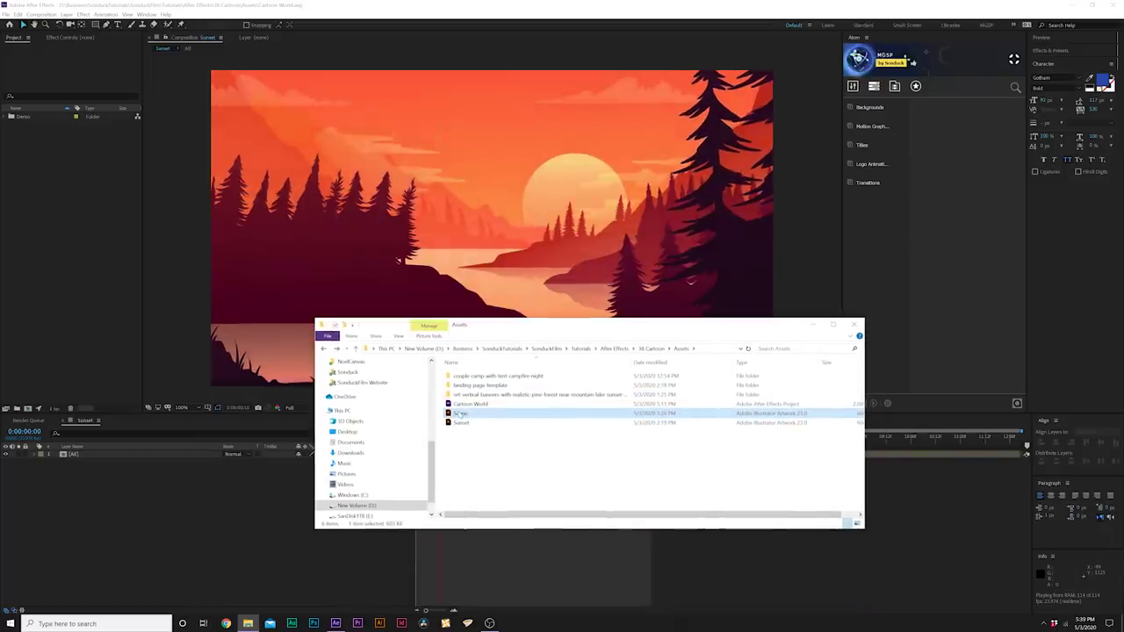
pyautogui.moveTo(459, 413); pyautogui.dragTo(57, 171)
pyautogui.moveTo(73, 213); pyautogui.dragTo(71, 211)
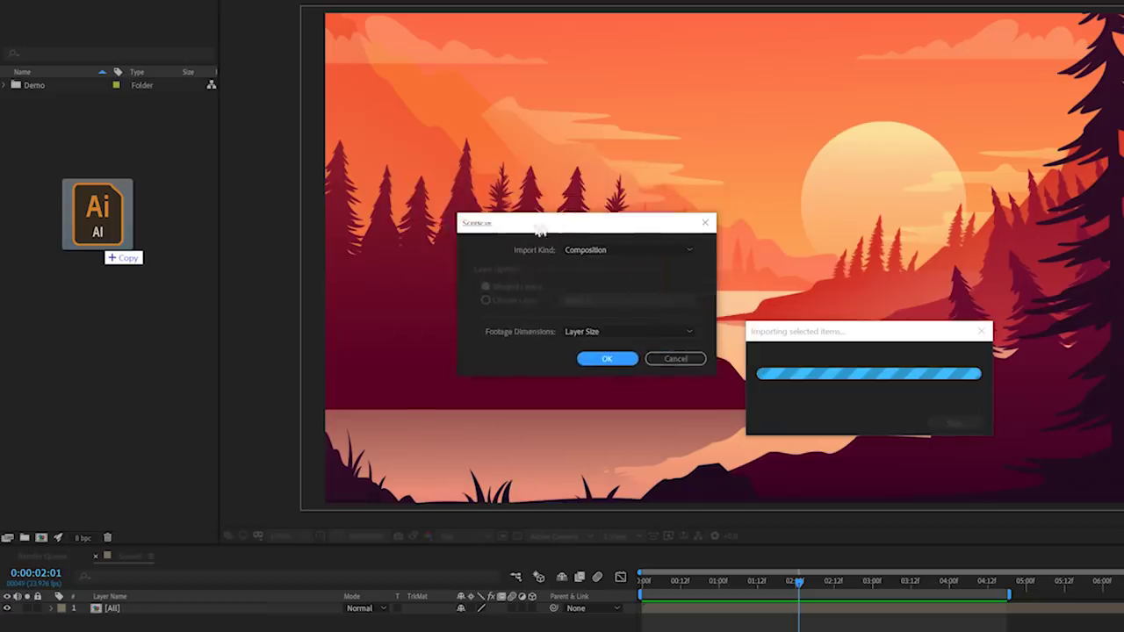
pyautogui.click(582, 359)
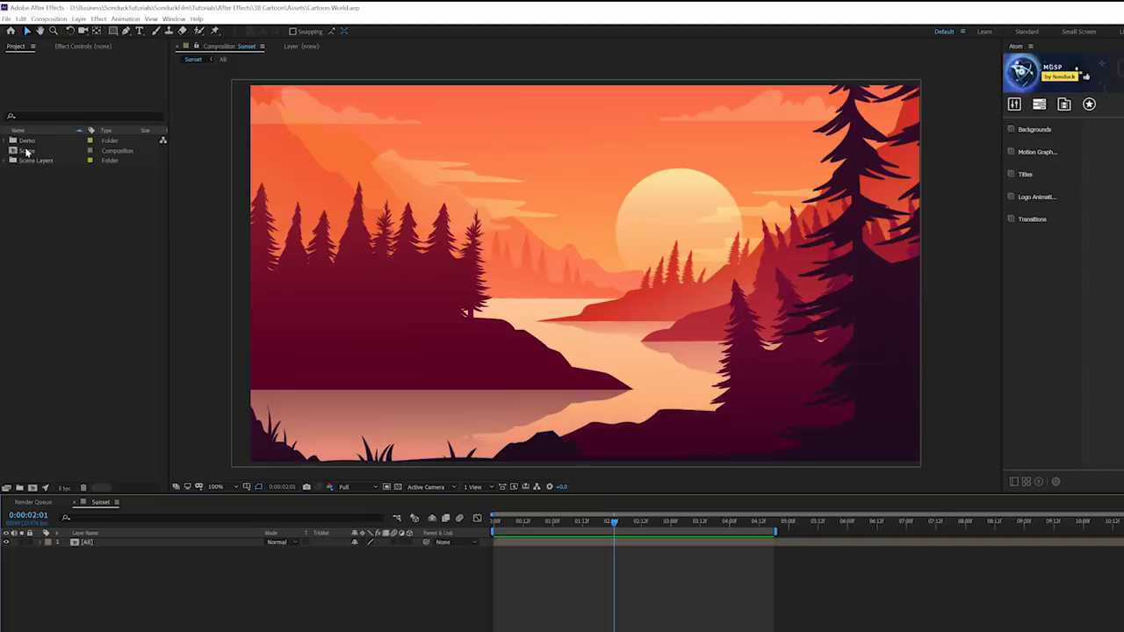
pyautogui.doubleClick(29, 152)
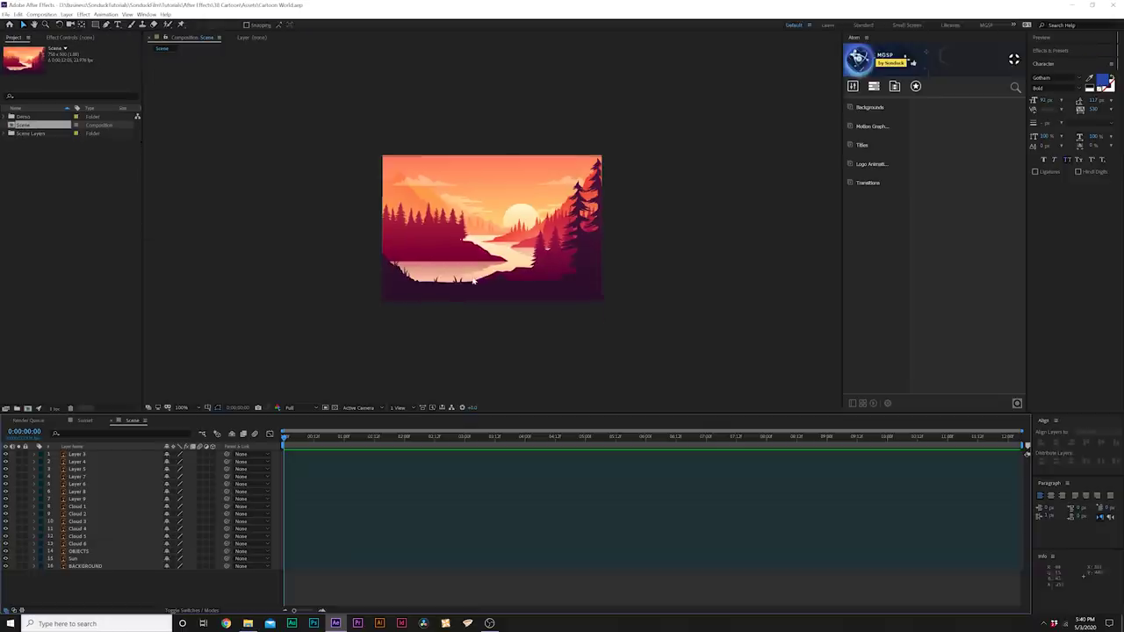
# Zoom the view to 200% and set the Scene composition's width 1920 and height 1080.
pyautogui.press('.')
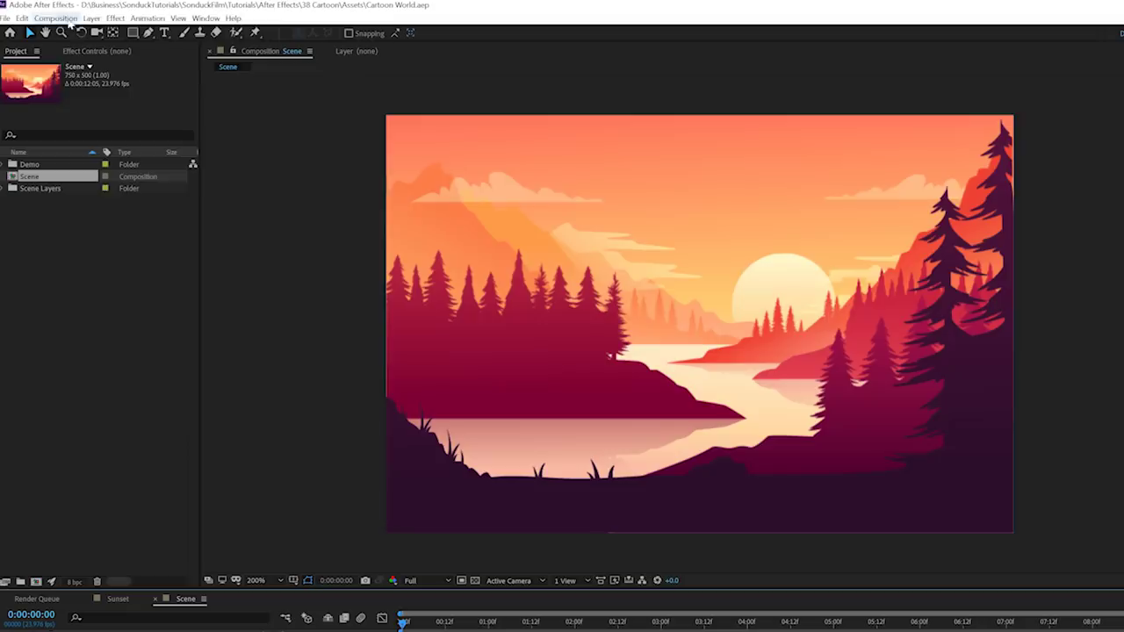
pyautogui.click(41, 15)
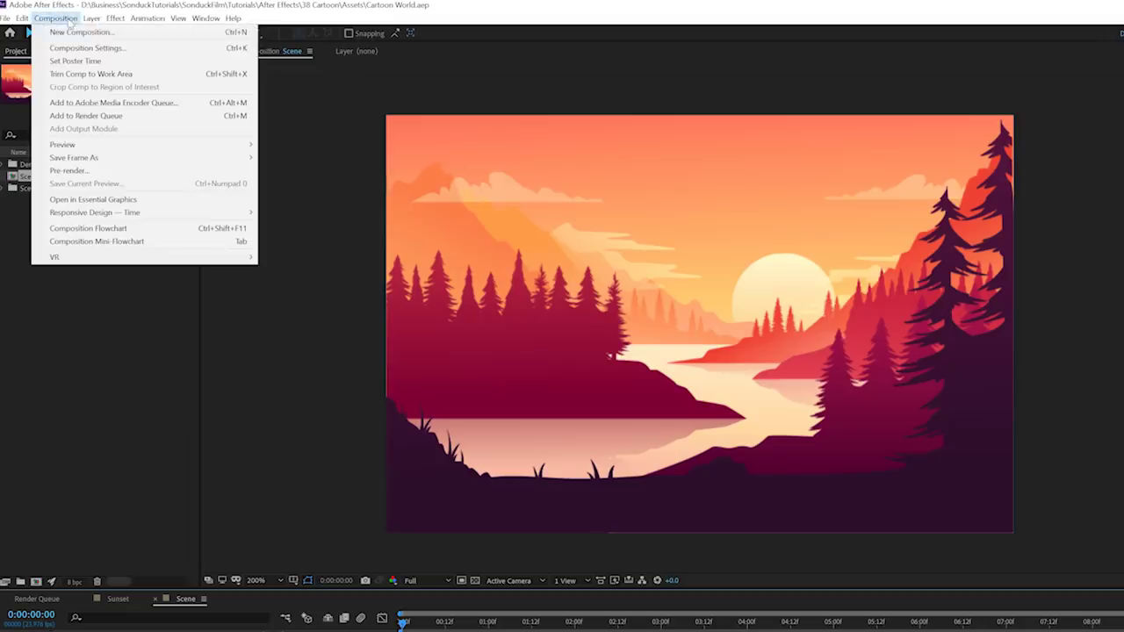
pyautogui.click(75, 51)
pyautogui.click(651, 452)
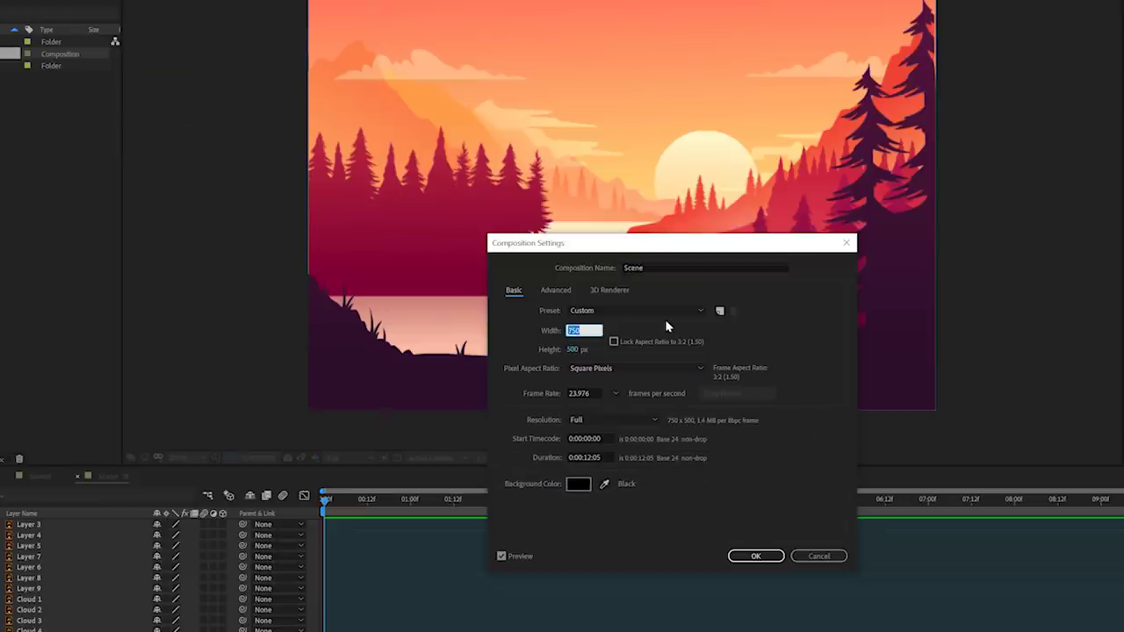
pyautogui.write('1920')
pyautogui.press('Tab')
pyautogui.write('10')
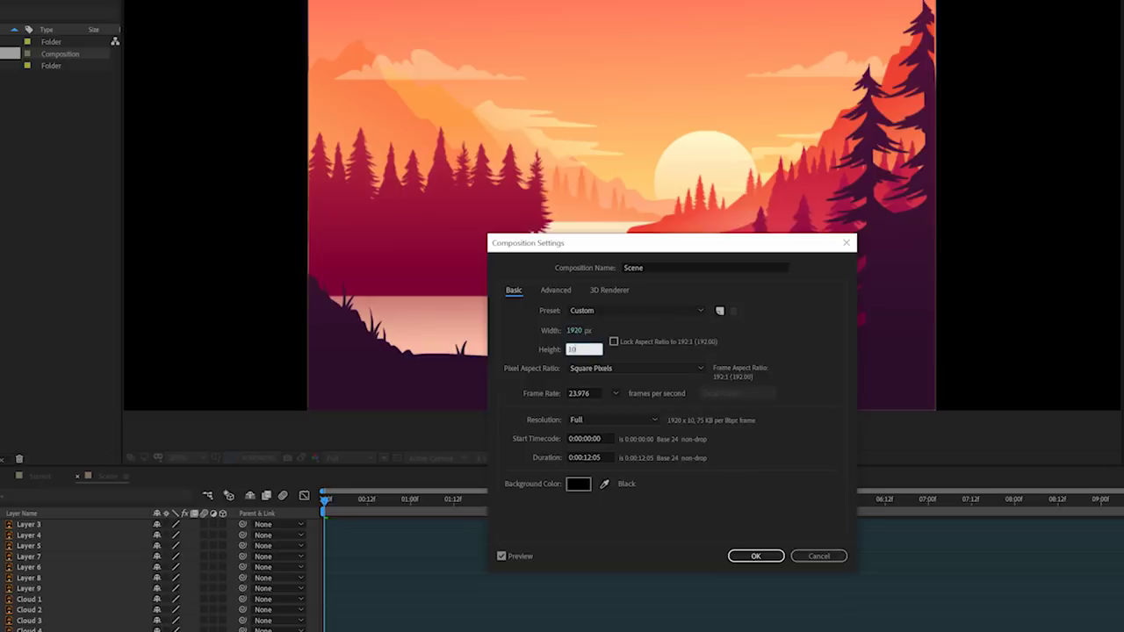
pyautogui.write('80')
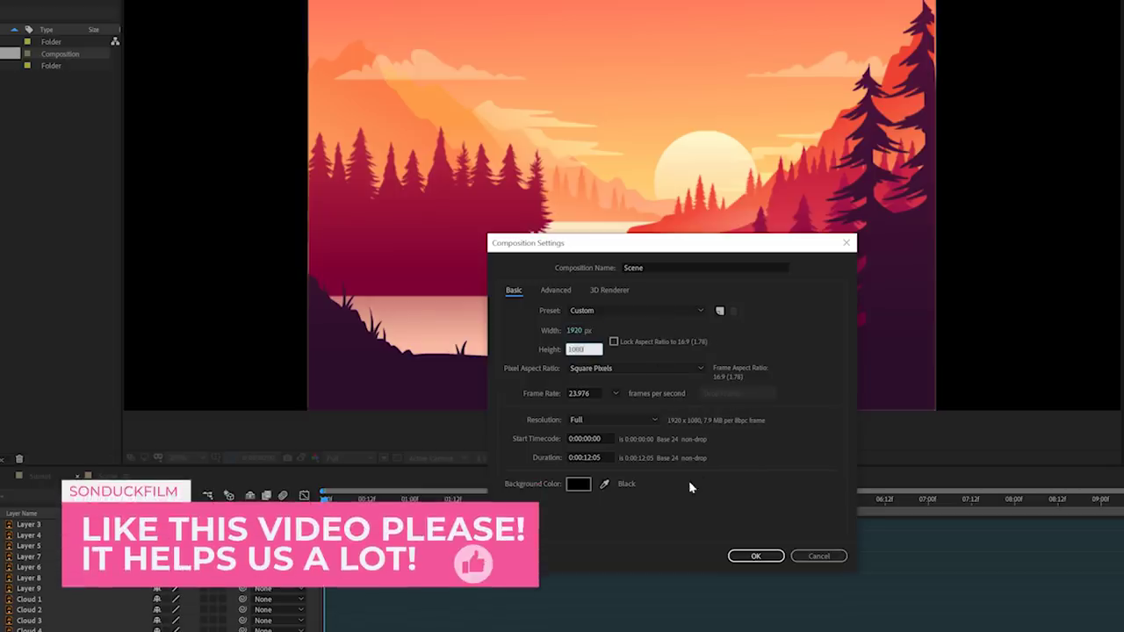
pyautogui.click(753, 556)
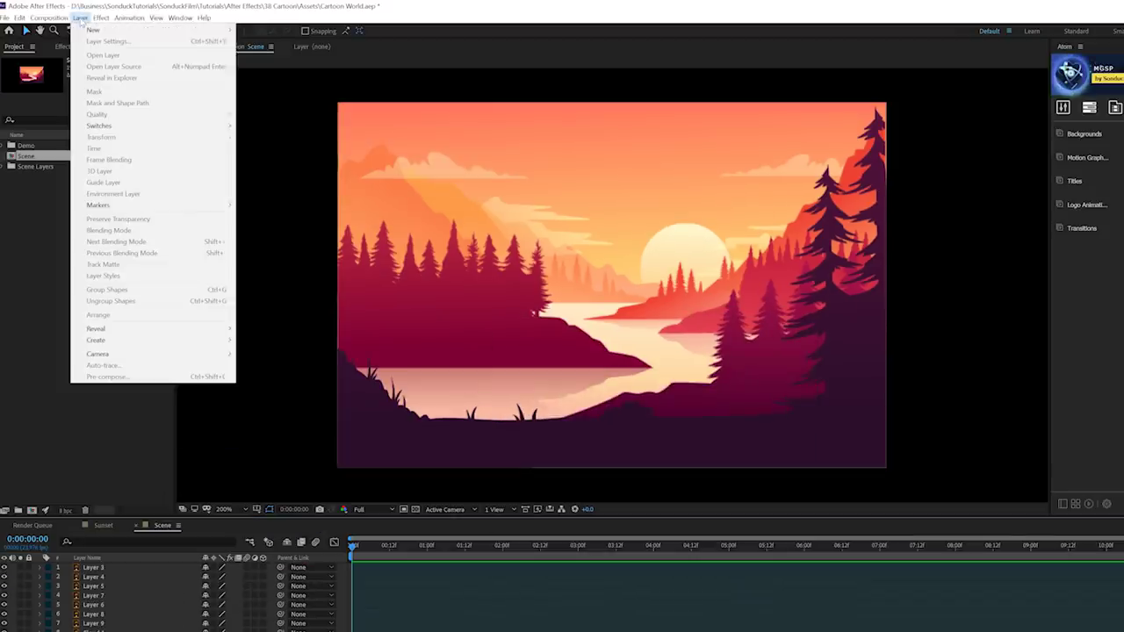
# Add a null object and parent all scene layers 2–17 to Null 2.
pyautogui.moveTo(132, 30)
pyautogui.click(281, 75)
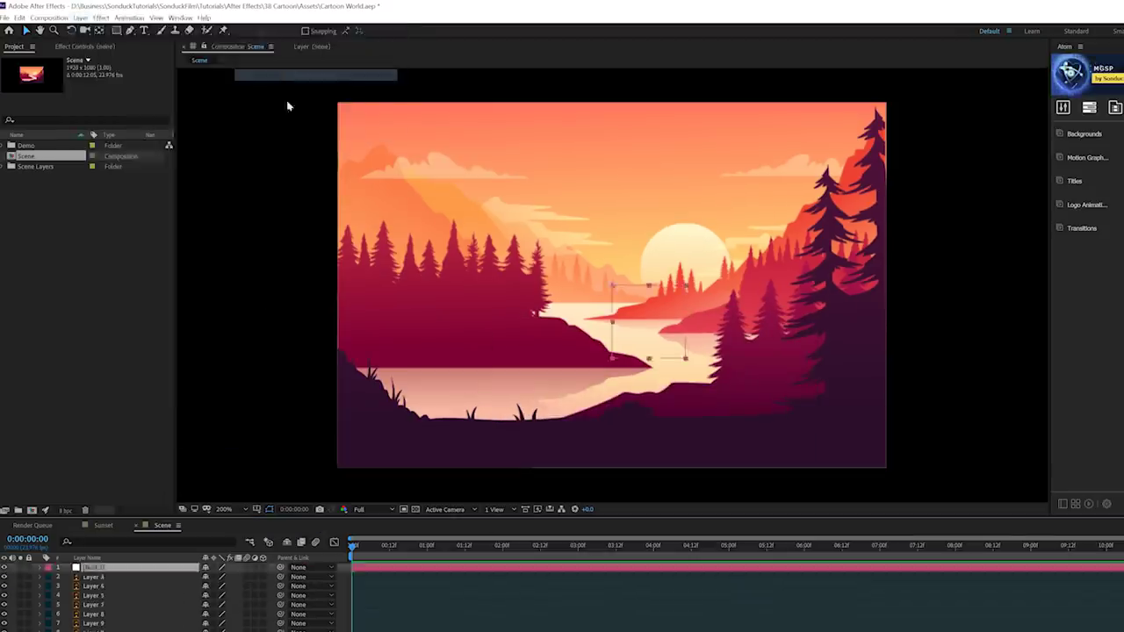
pyautogui.moveTo(85, 631); pyautogui.dragTo(84, 576)
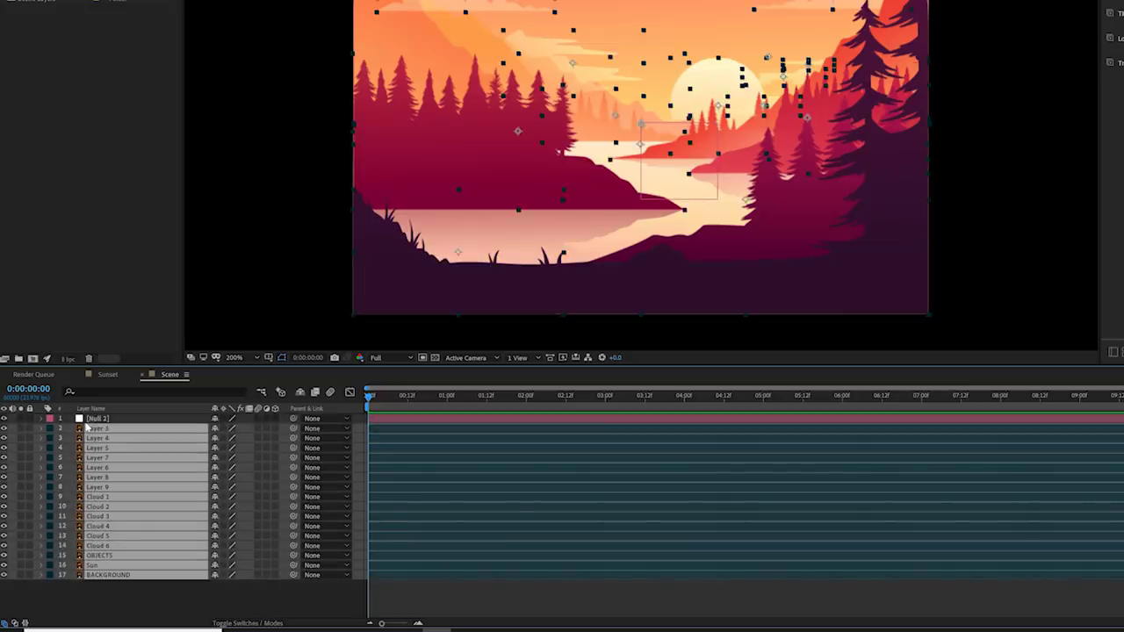
pyautogui.moveTo(292, 429); pyautogui.dragTo(101, 422)
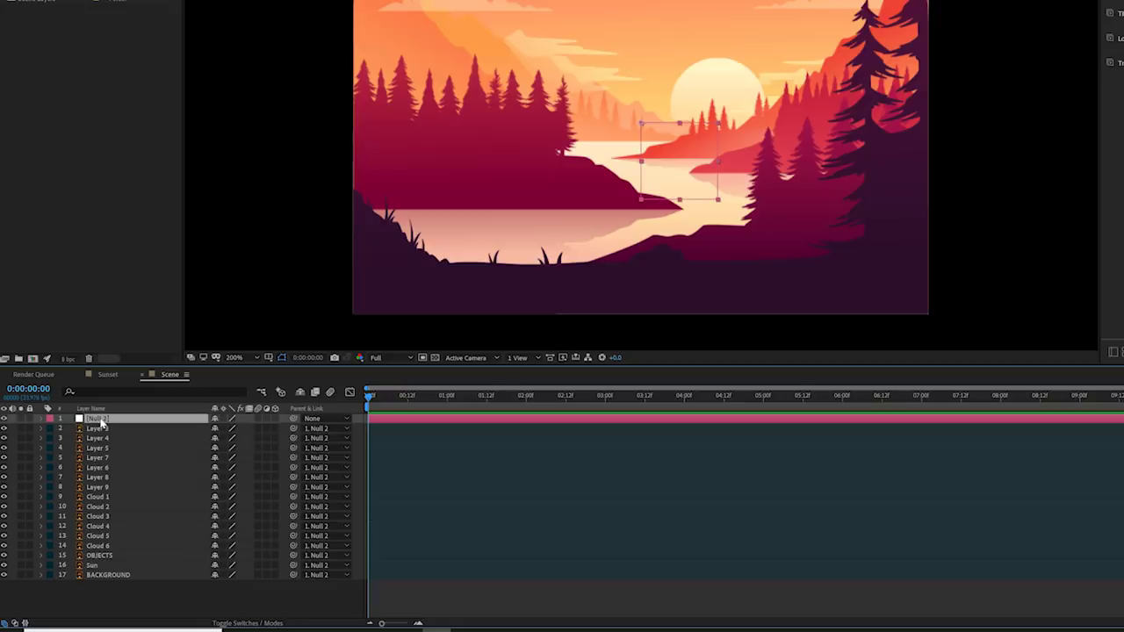
# Scale Null 2 to 258% so the whole scene fills the frame.
pyautogui.press('s')
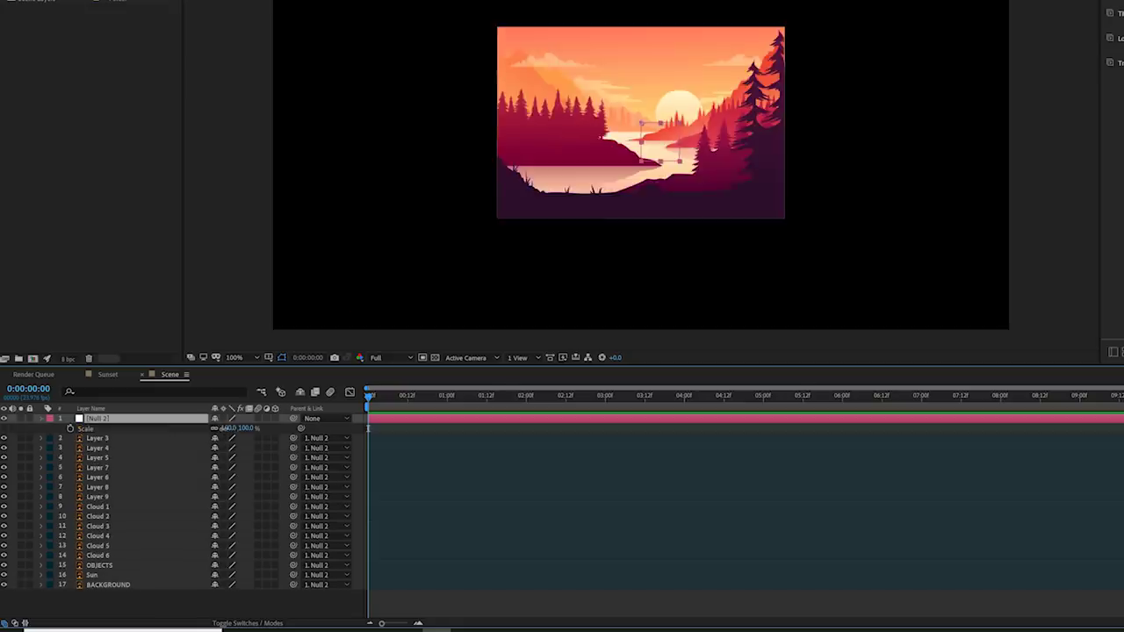
pyautogui.moveTo(226, 428); pyautogui.dragTo(316, 434)
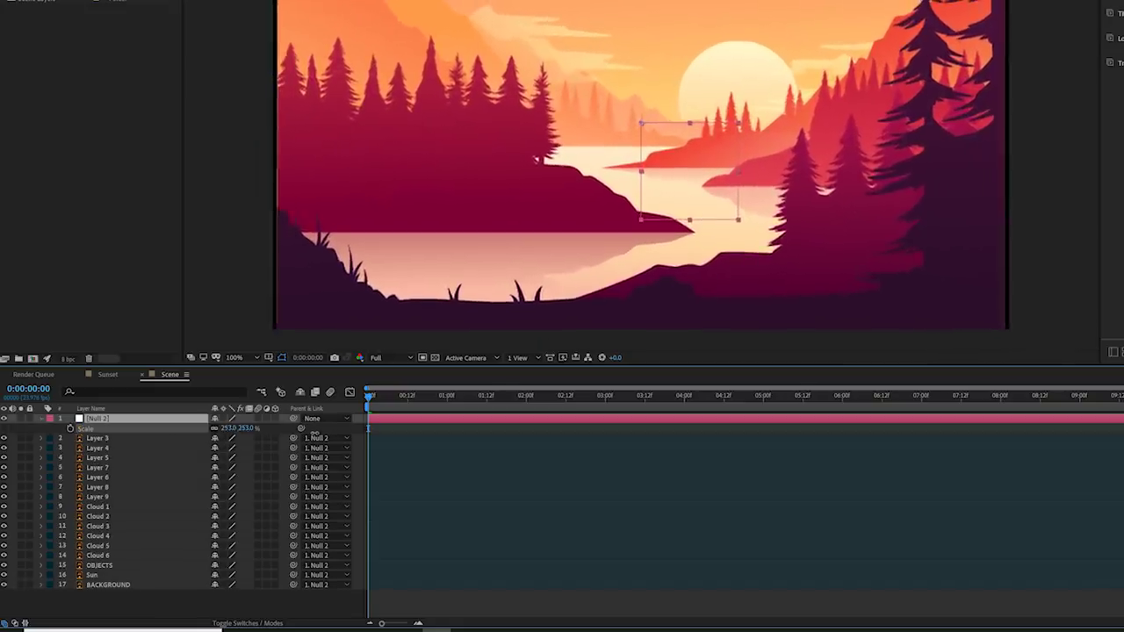
pyautogui.press('s')
pyautogui.press('F2')
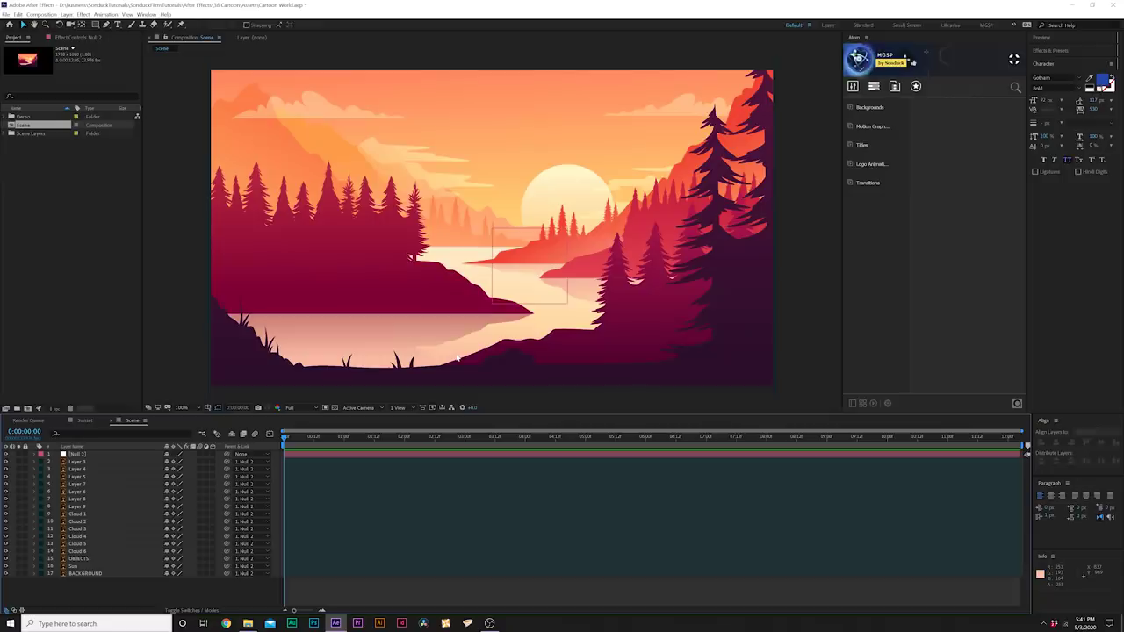
pyautogui.click(90, 461)
# Keyframe Cloud 1–6 Position from 0 to 6 seconds shifting them right, then preview.
pyautogui.click(79, 514)
pyautogui.keyDown('shift'); pyautogui.click(79, 550); pyautogui.keyUp('shift')
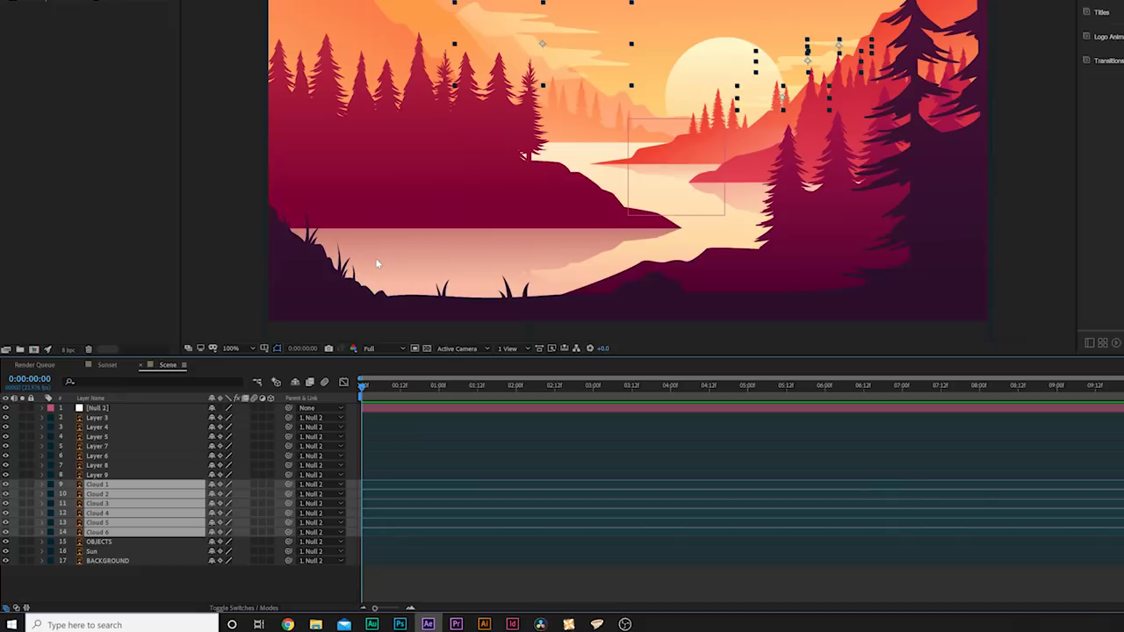
pyautogui.press('p')
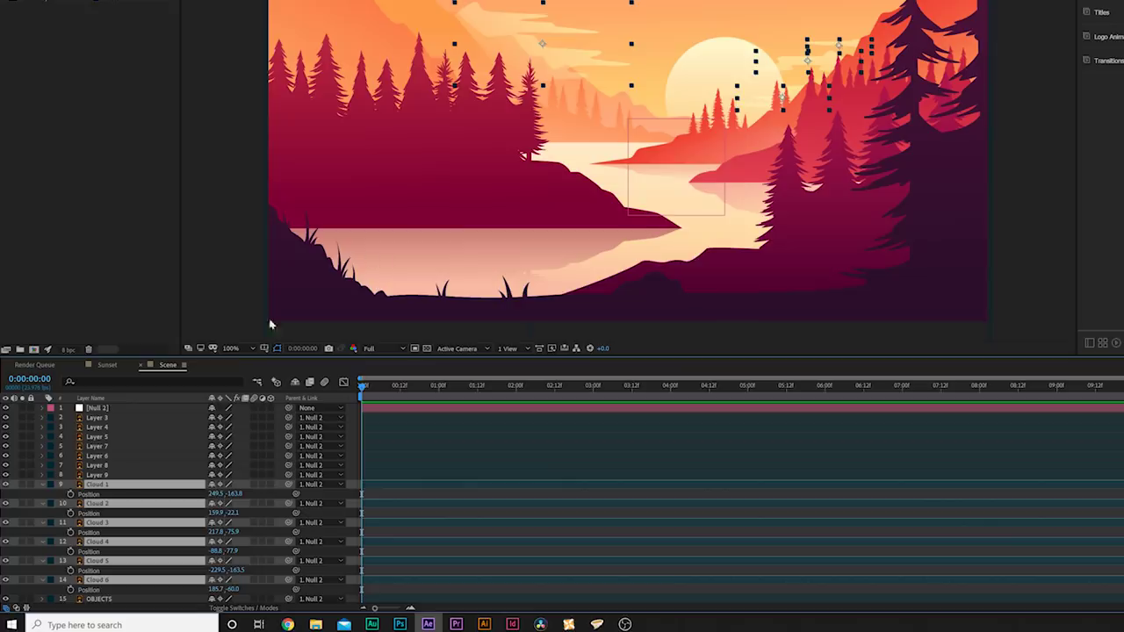
pyautogui.click(70, 494)
pyautogui.moveTo(557, 390); pyautogui.dragTo(824, 400)
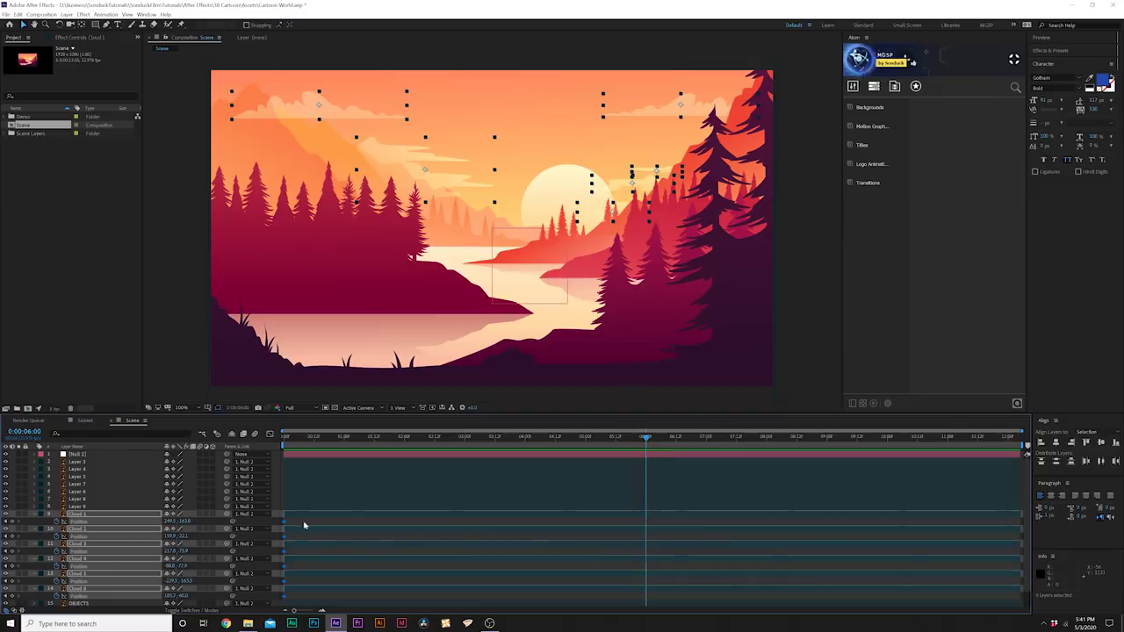
pyautogui.click(304, 525)
pyautogui.moveTo(168, 524); pyautogui.dragTo(187, 522)
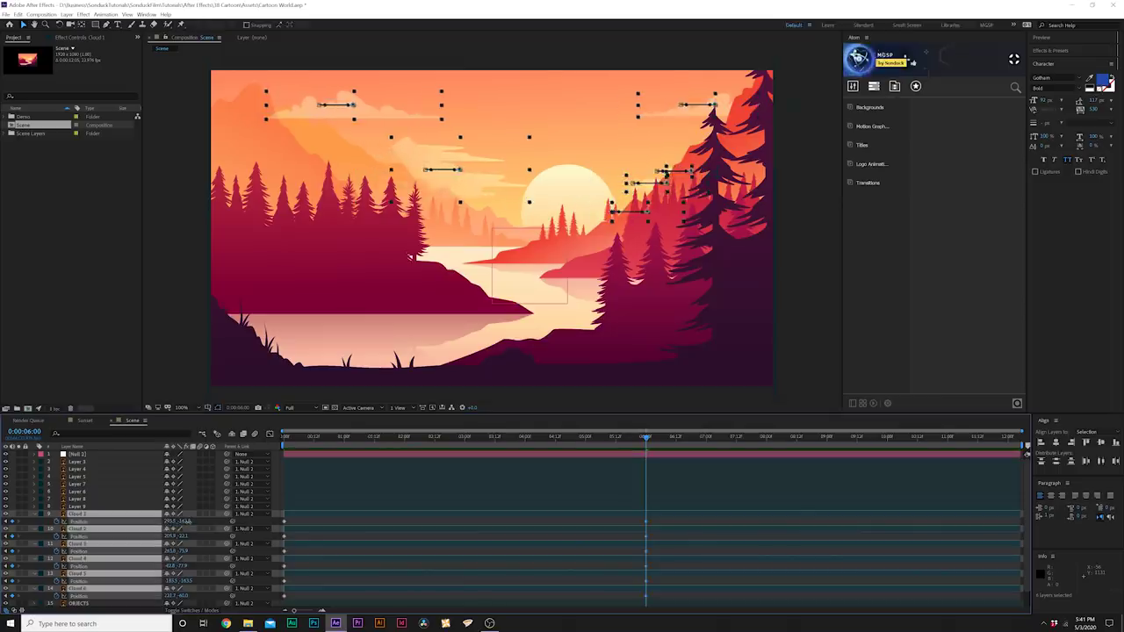
pyautogui.click(284, 436)
pyautogui.press('space')
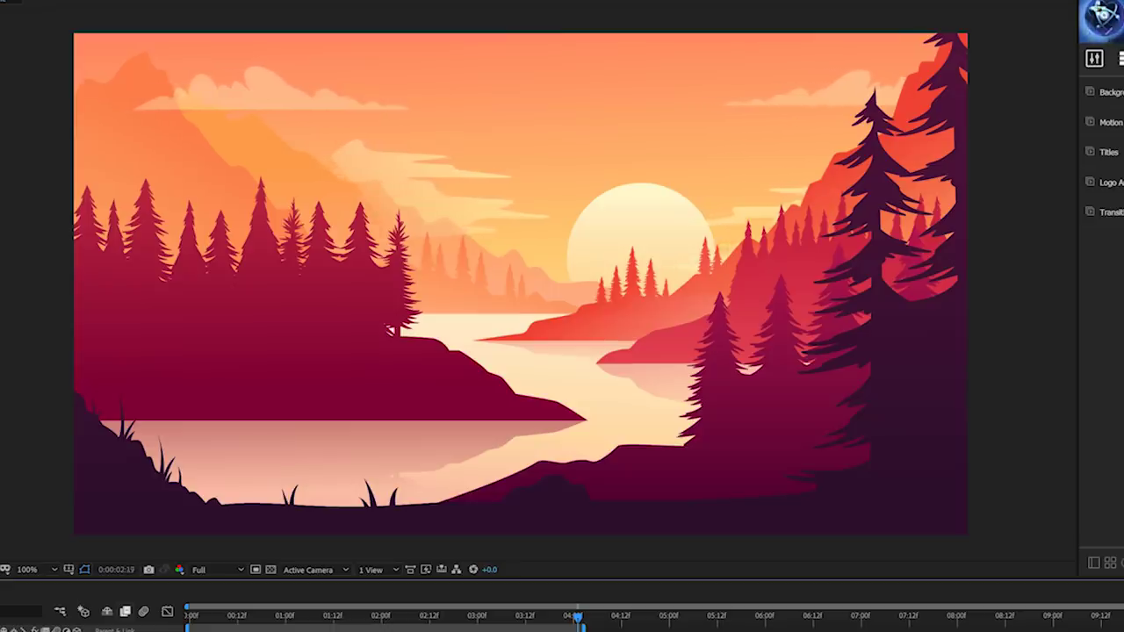
pyautogui.click(79, 571)
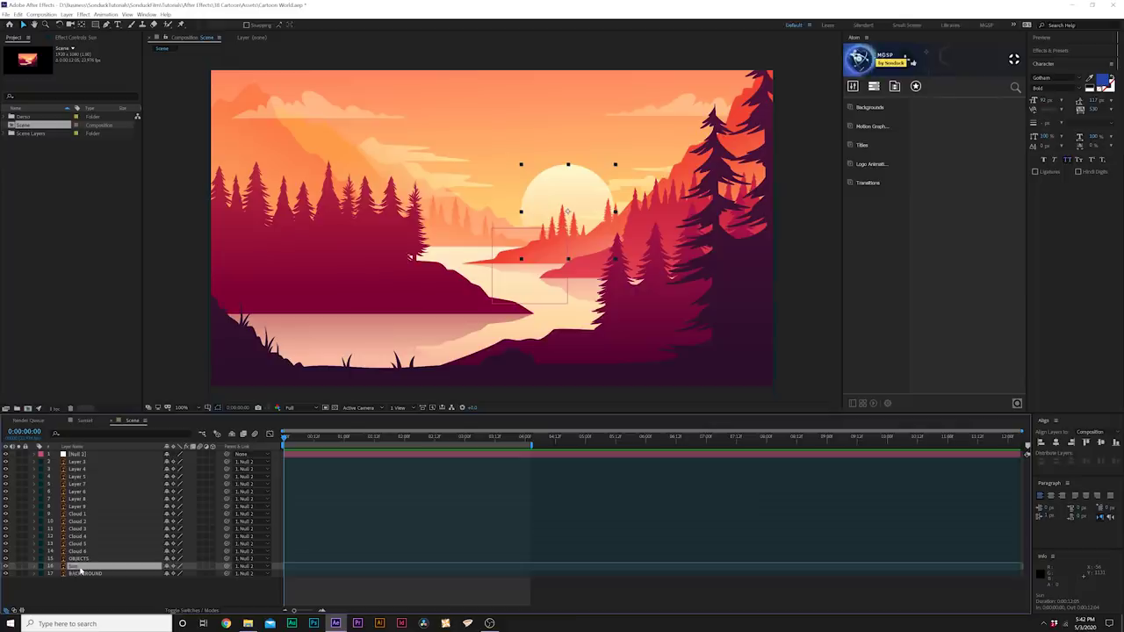
# Keyframe the Sun's Position from 0 to 0:00:05:18, raising it into the sky.
pyautogui.press('p')
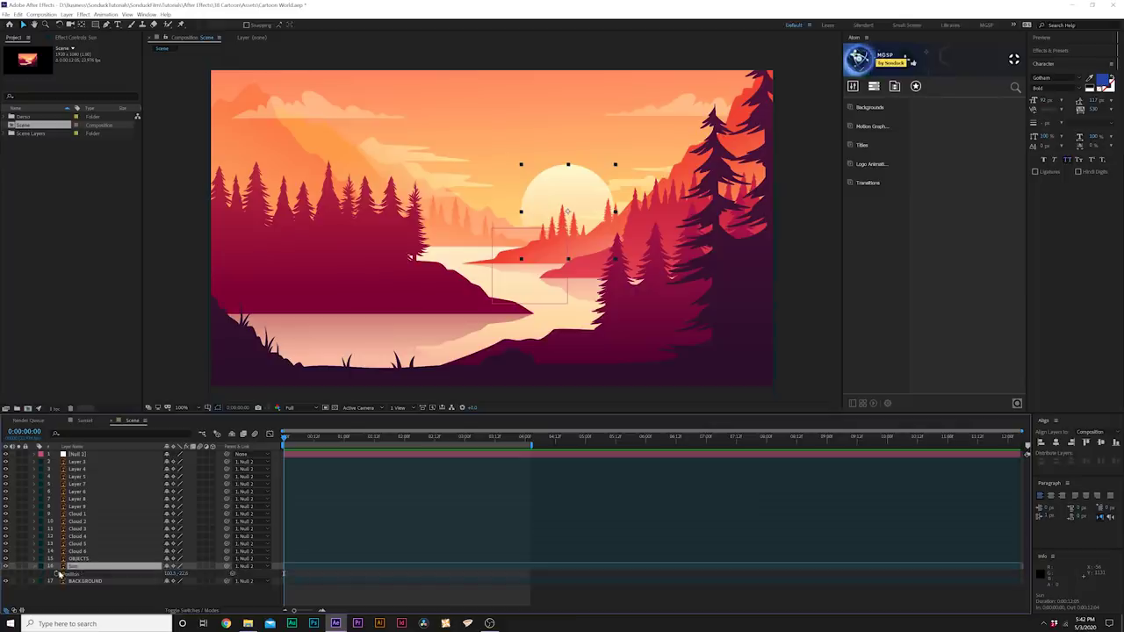
pyautogui.click(57, 573)
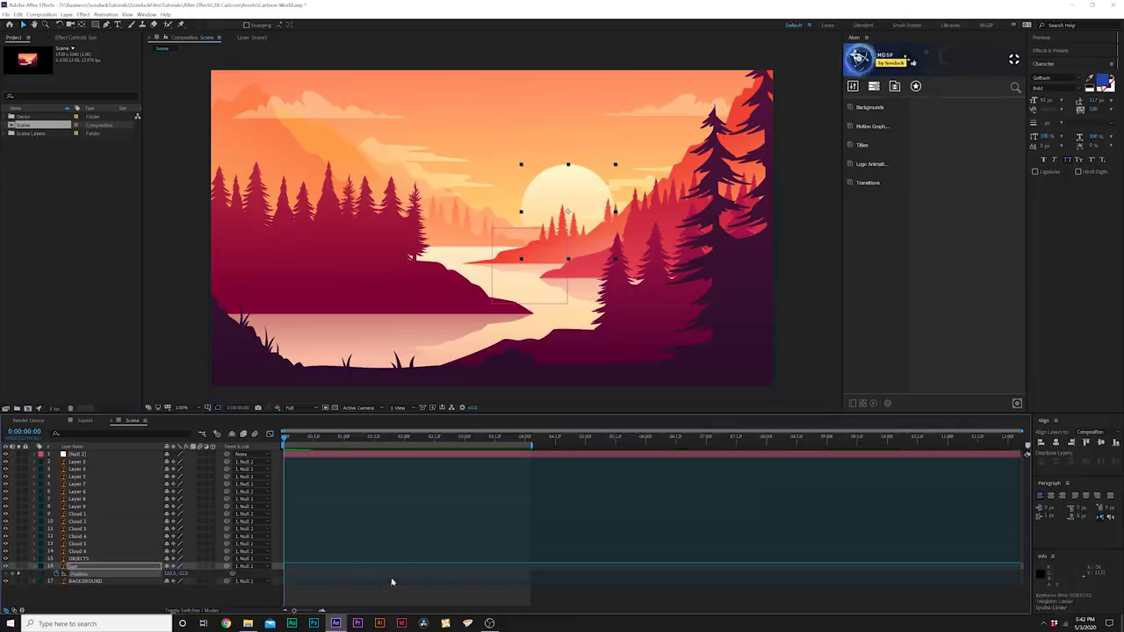
pyautogui.moveTo(510, 438); pyautogui.dragTo(631, 438)
pyautogui.moveTo(181, 573)
pyautogui.mouseDown()
pyautogui.moveTo(132, 574)
pyautogui.moveTo(154, 573)
pyautogui.mouseUp()
pyautogui.moveTo(521, 432); pyautogui.dragTo(283, 438)
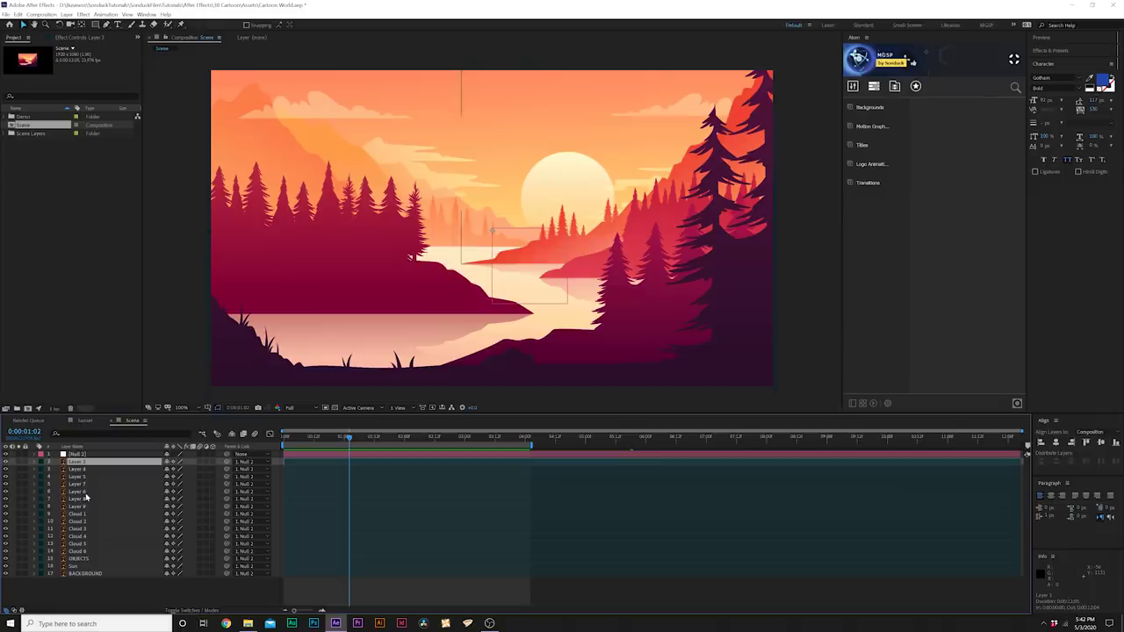
# Select Layers 2 through 6 in turn to see which trees each holds.
pyautogui.click(79, 469)
pyautogui.click(78, 477)
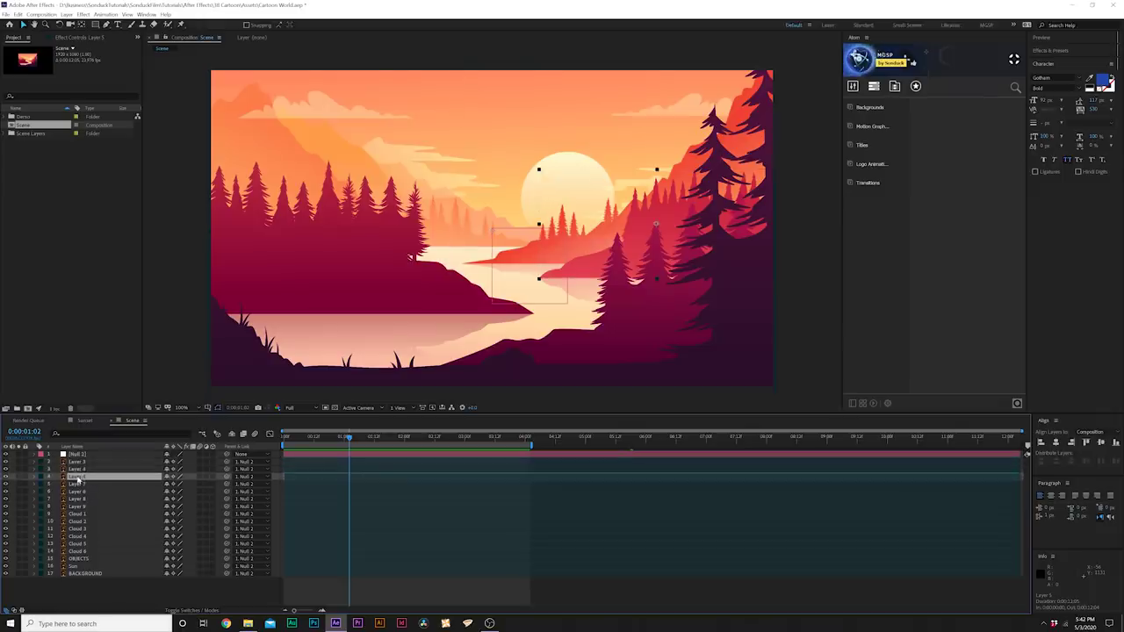
pyautogui.hotkey('ctrl', 'Down')
pyautogui.hotkey('ctrl', 'Down')
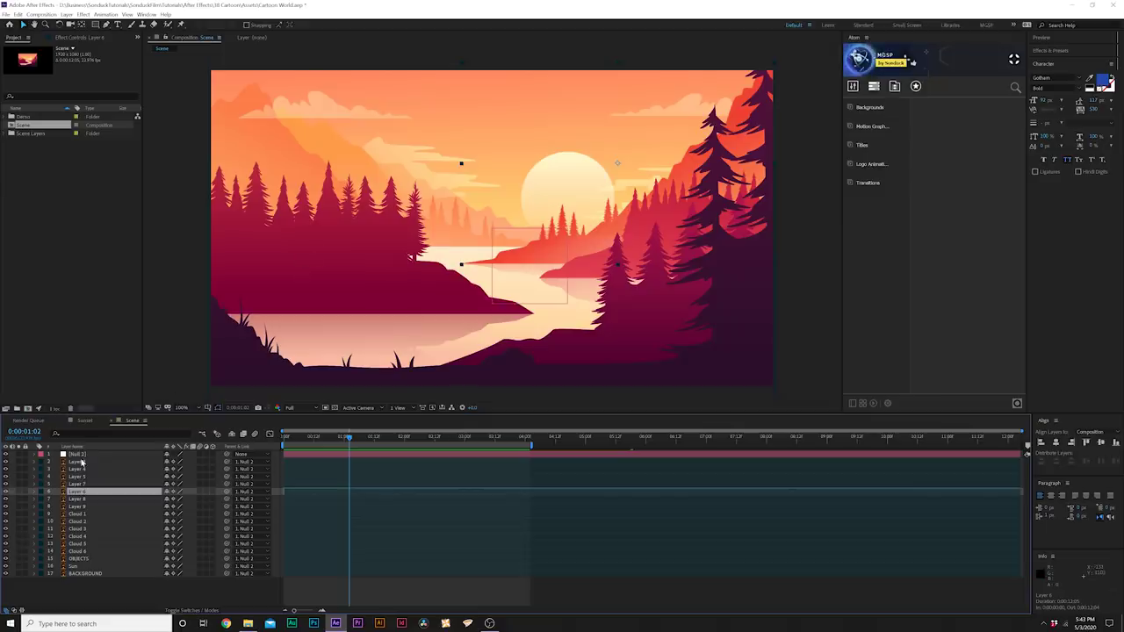
pyautogui.click(79, 462)
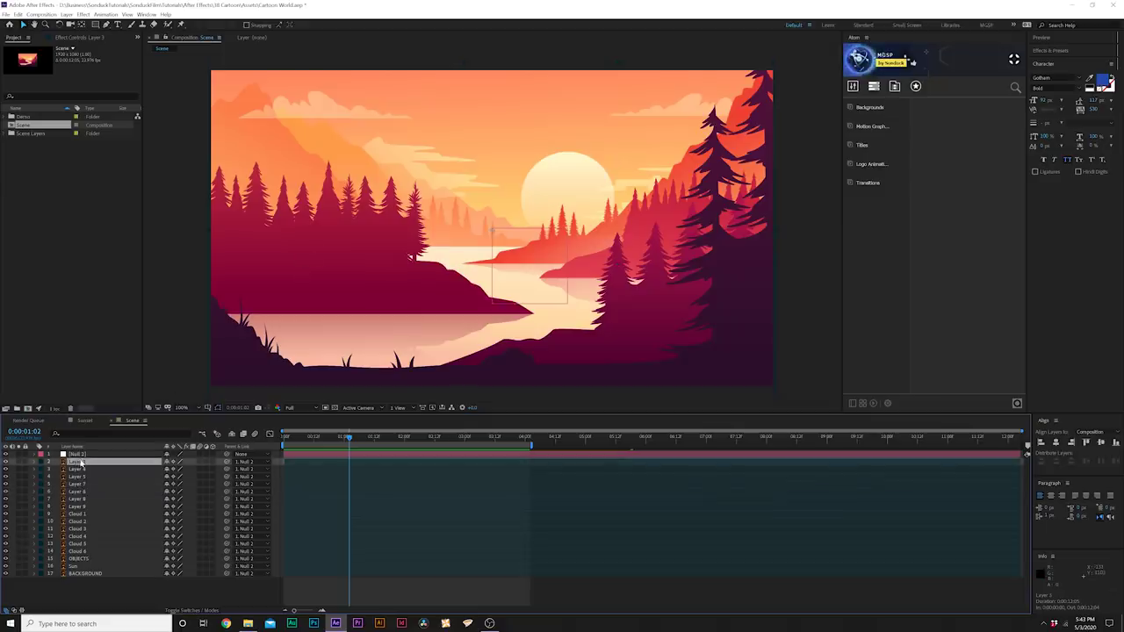
# Solo Layer 4's trees and switch to the Puppet Position Pin tool.
pyautogui.click(5, 469)
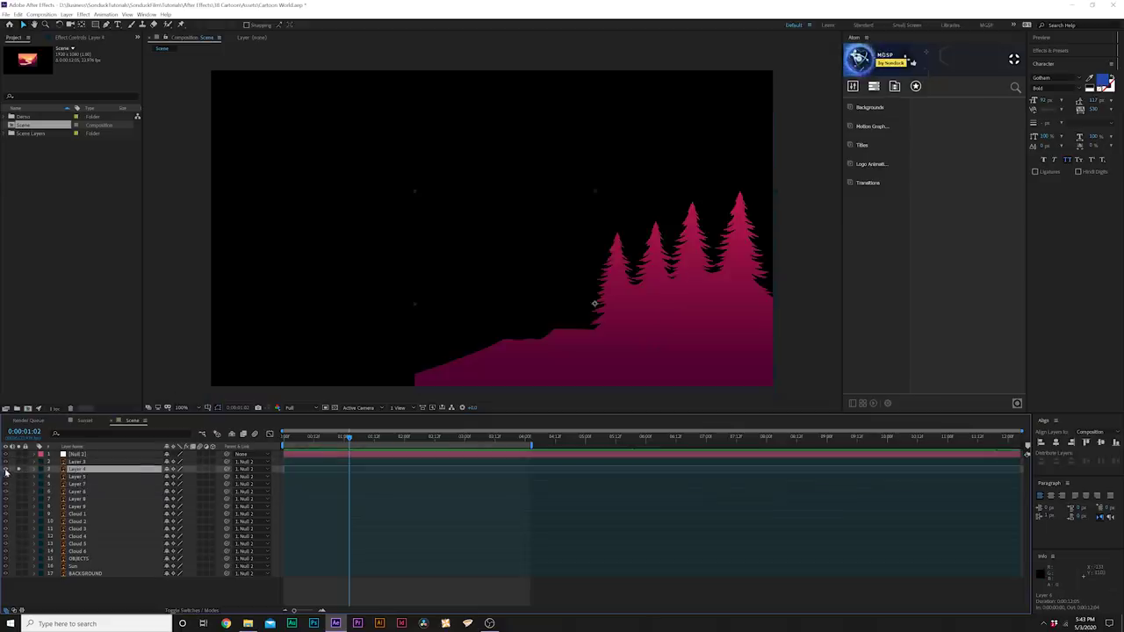
pyautogui.click(5, 471)
pyautogui.click(21, 470)
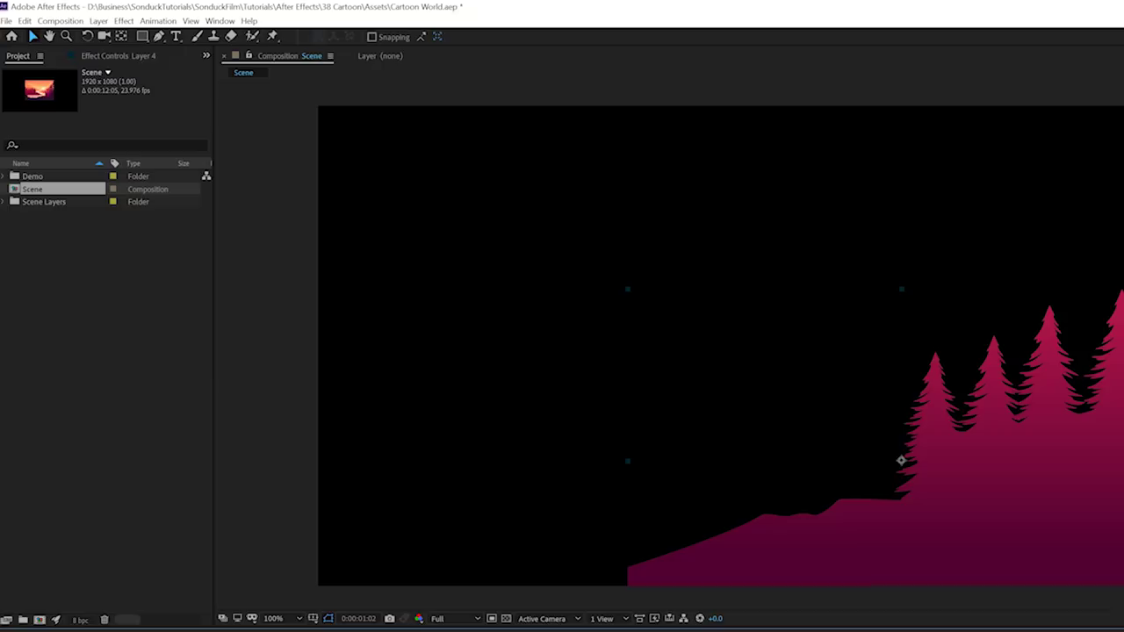
pyautogui.moveTo(272, 41); pyautogui.dragTo(298, 35)
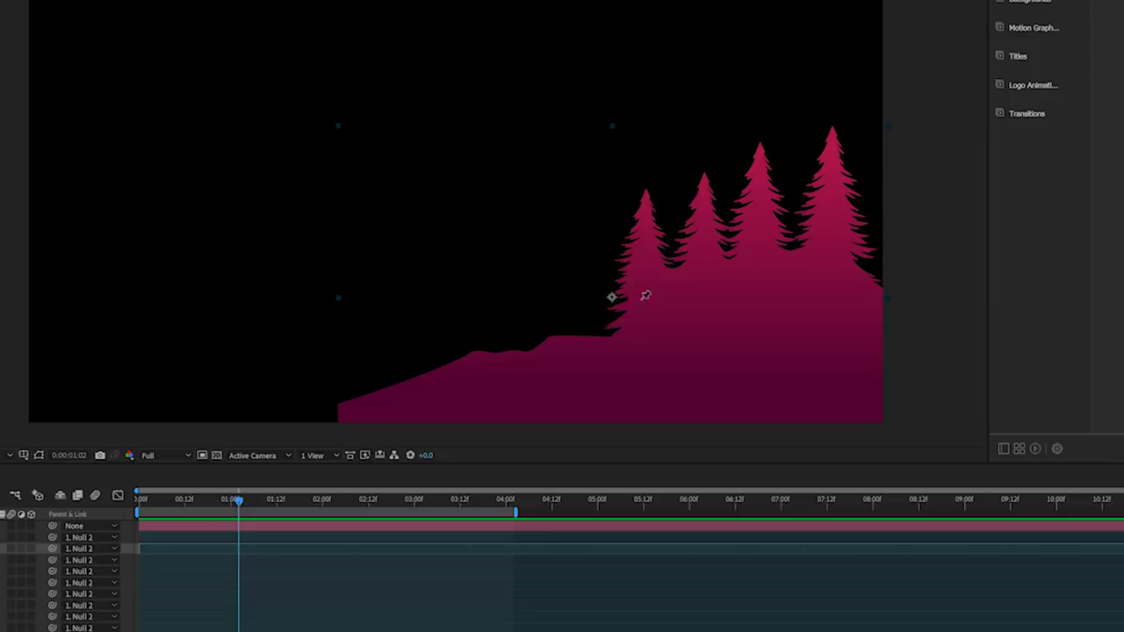
# Place puppet pins along the ground, inside the trees and on the second tree's top.
pyautogui.click(640, 299)
pyautogui.click(630, 345)
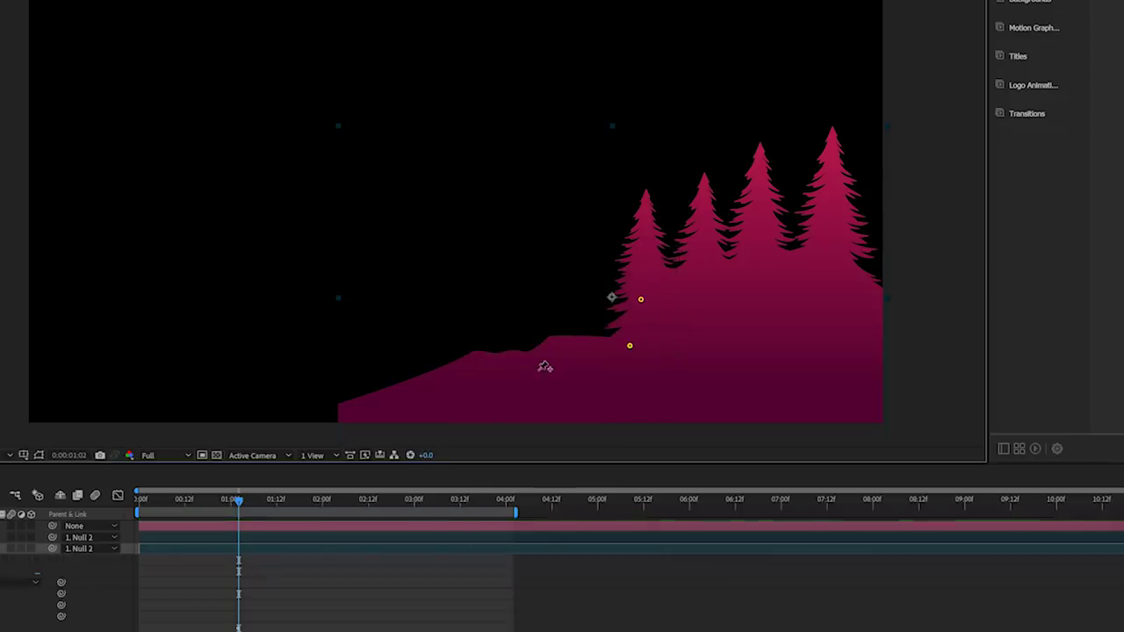
pyautogui.click(446, 394)
pyautogui.click(725, 294)
pyautogui.click(841, 277)
pyautogui.click(870, 326)
pyautogui.click(910, 390)
pyautogui.click(877, 398)
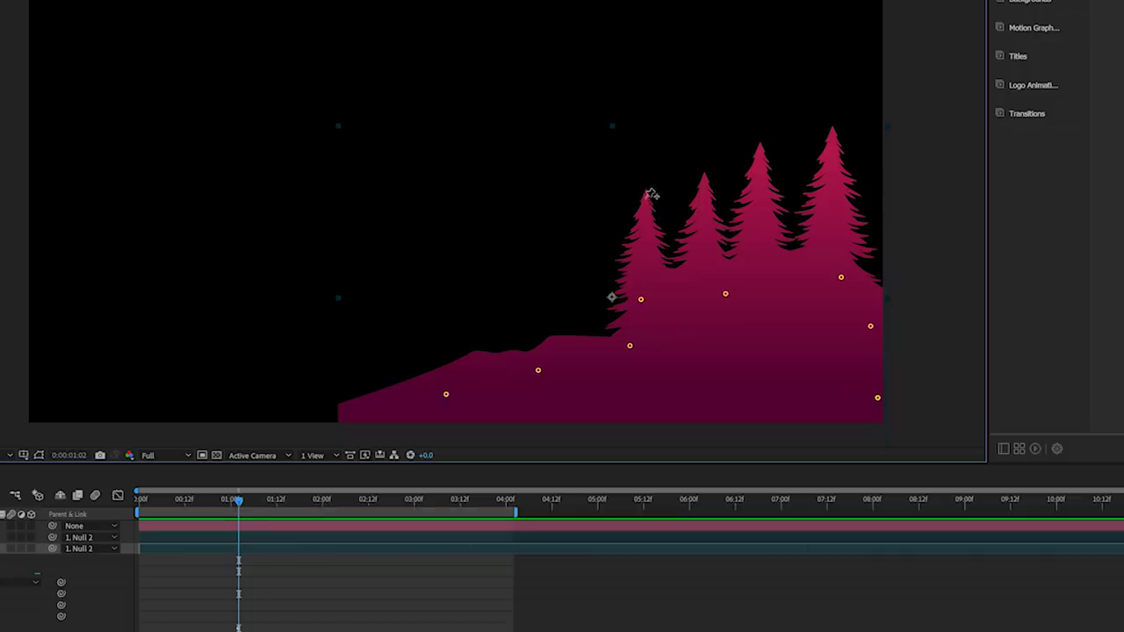
pyautogui.click(703, 181)
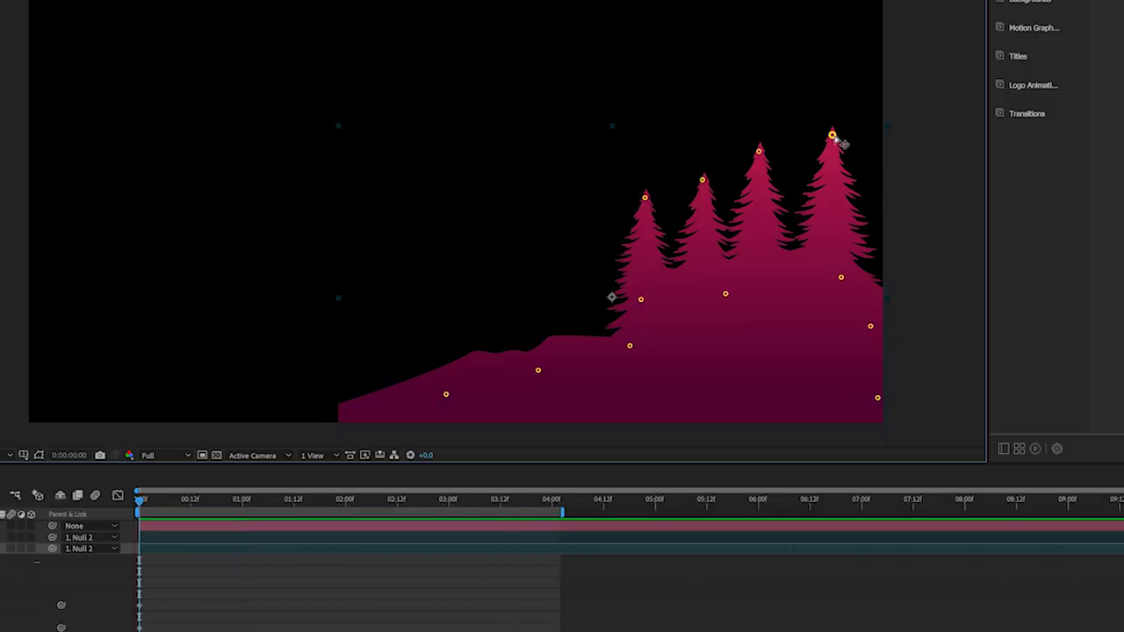
# Keyframe the tree tops bending right at about 02:08 and back left at 04:20, then preview.
pyautogui.moveTo(220, 504); pyautogui.dragTo(380, 502)
pyautogui.moveTo(644, 197); pyautogui.dragTo(677, 208)
pyautogui.moveTo(492, 509); pyautogui.dragTo(638, 508)
pyautogui.moveTo(670, 203); pyautogui.dragTo(633, 210)
pyautogui.press('space')
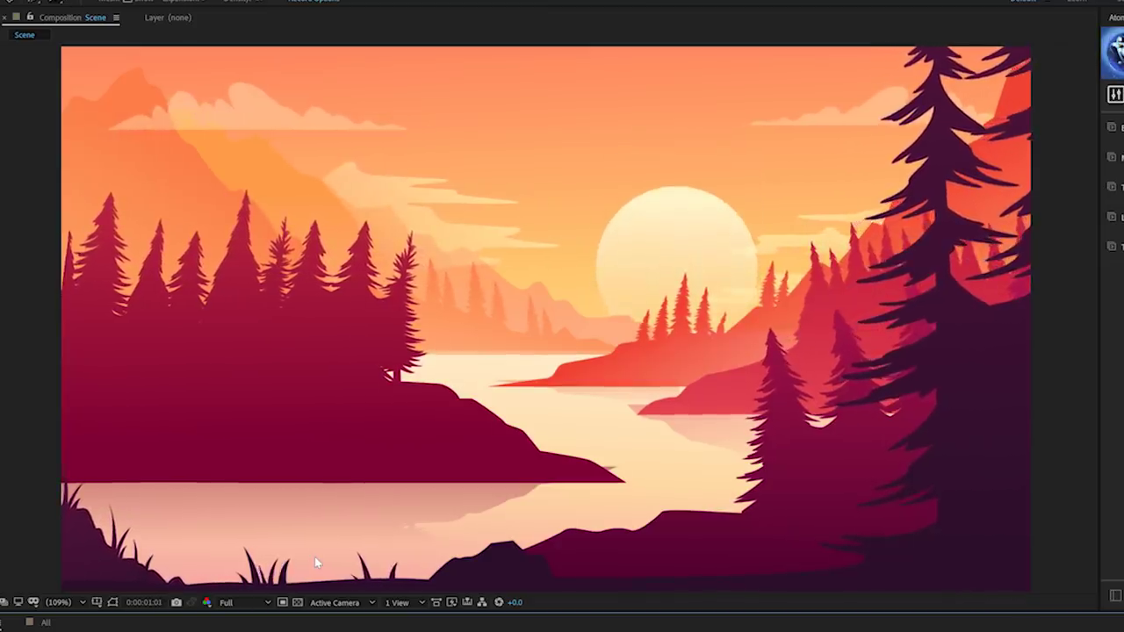
# Stop the rising-sun preview at 0:00:02:00 and deselect the Sun layer.
pyautogui.press('y')
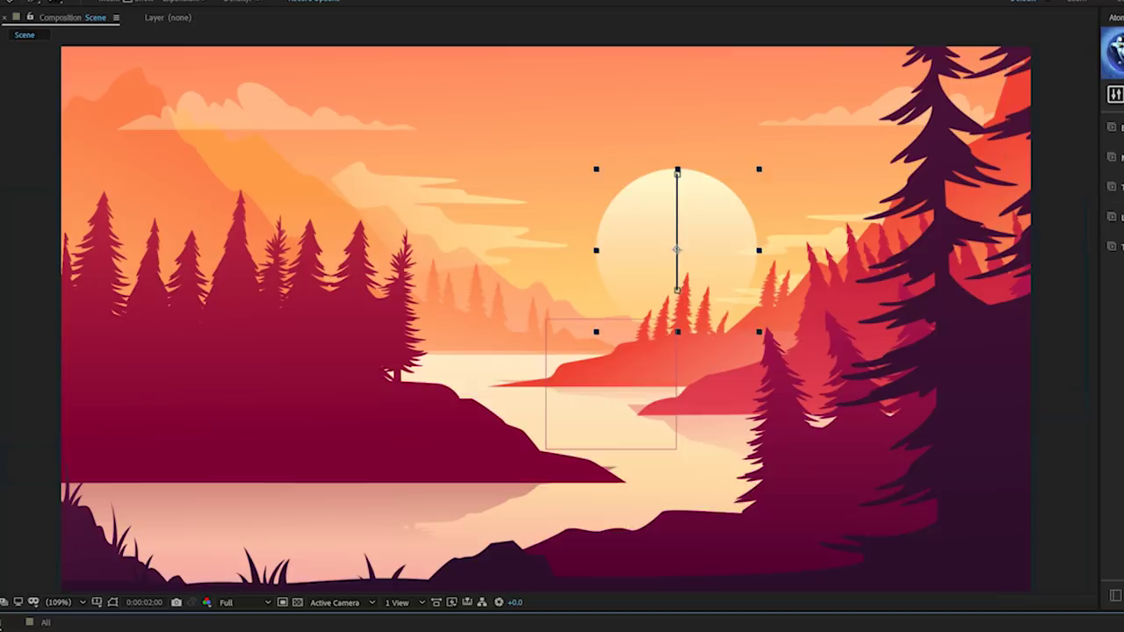
pyautogui.hotkey('ctrl', 'shift', 'a')
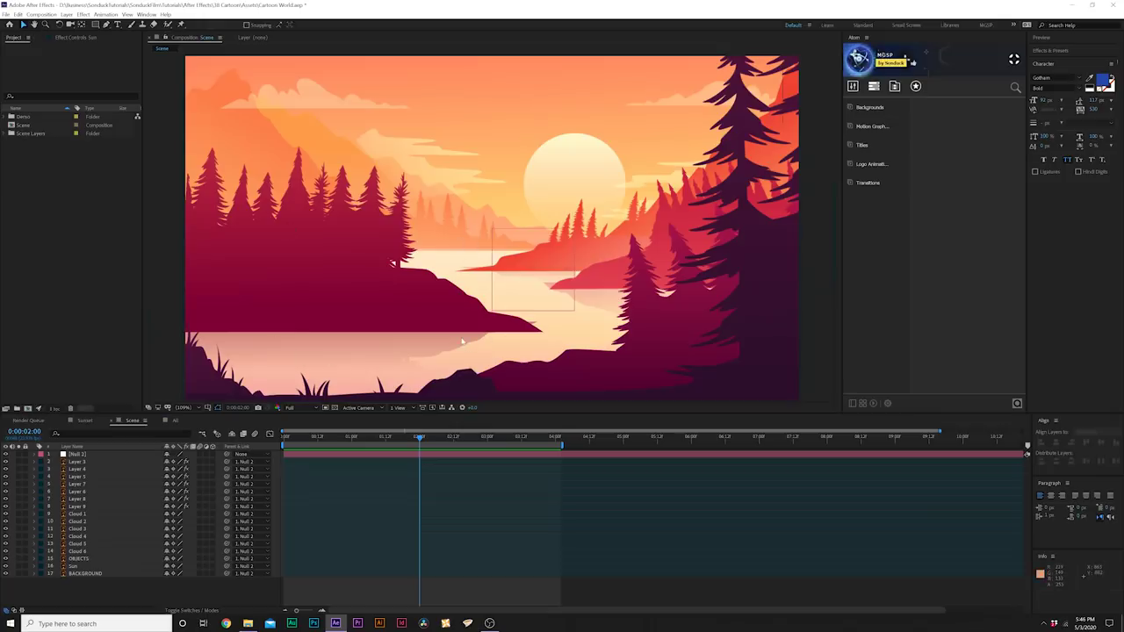
# Apply the Distort > Ripple effect to the OBJECTS layer and preview it.
pyautogui.click(92, 559)
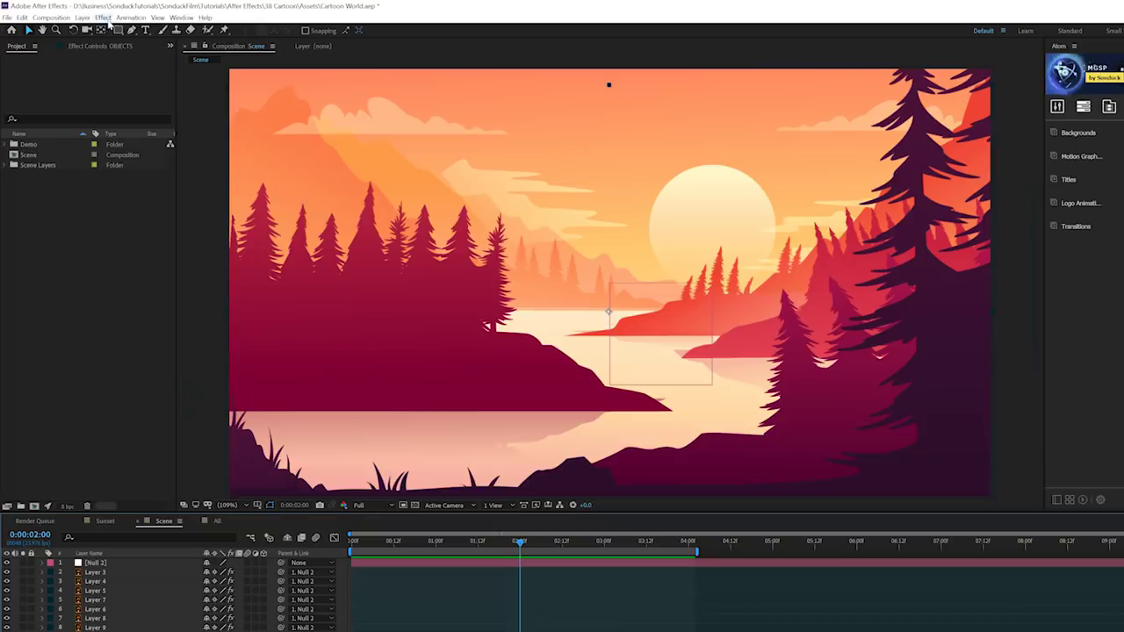
pyautogui.click(84, 14)
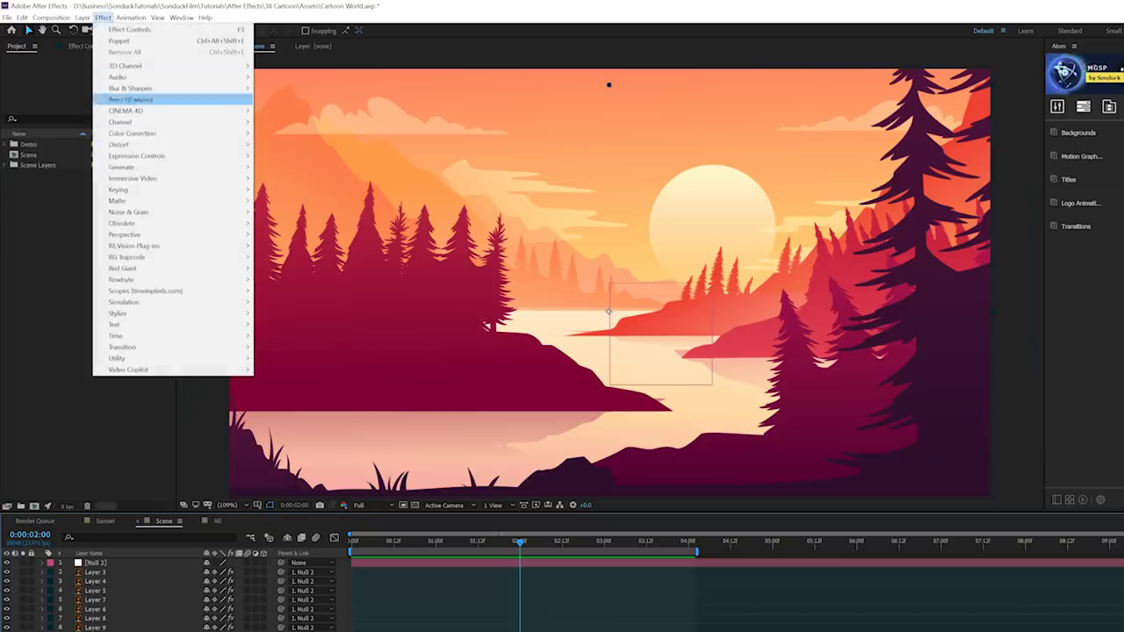
pyautogui.moveTo(95, 117)
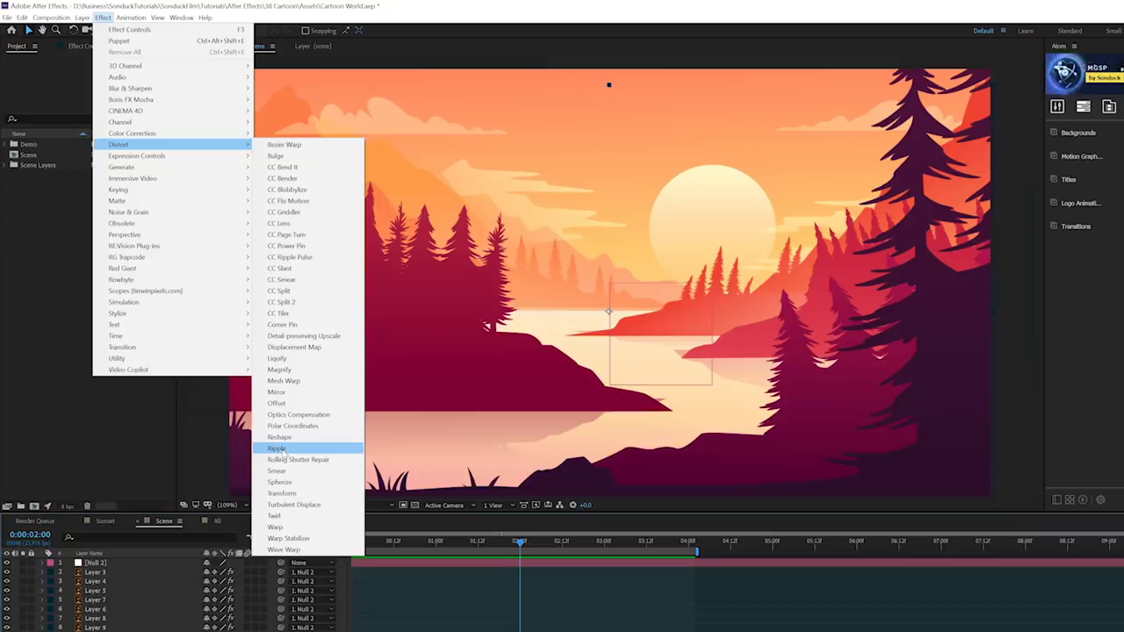
pyautogui.click(279, 449)
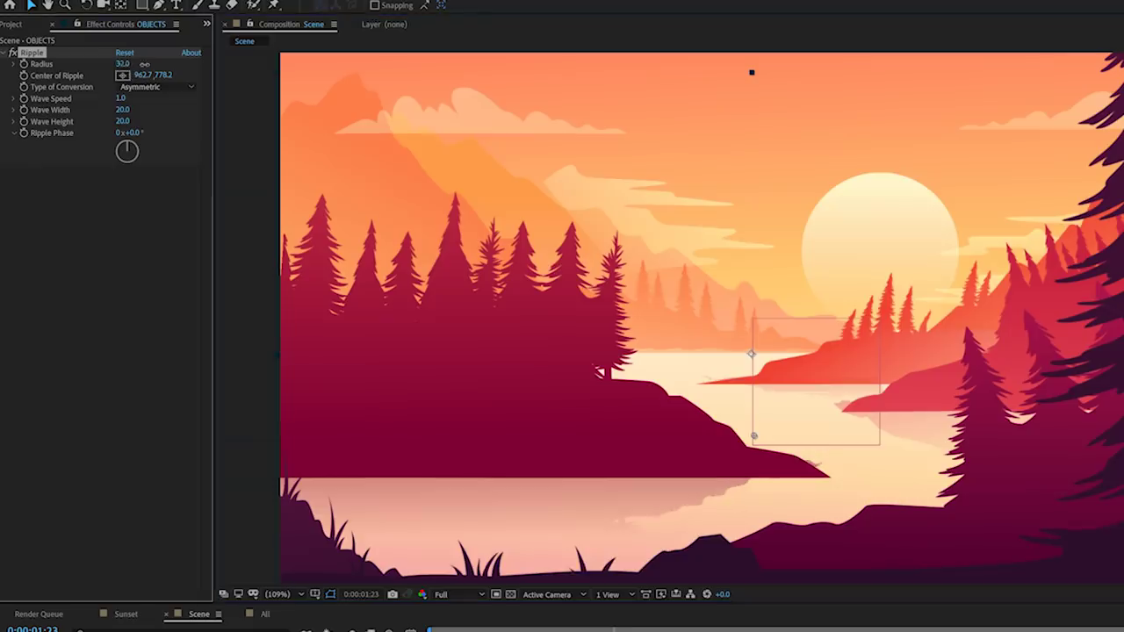
pyautogui.press('space')
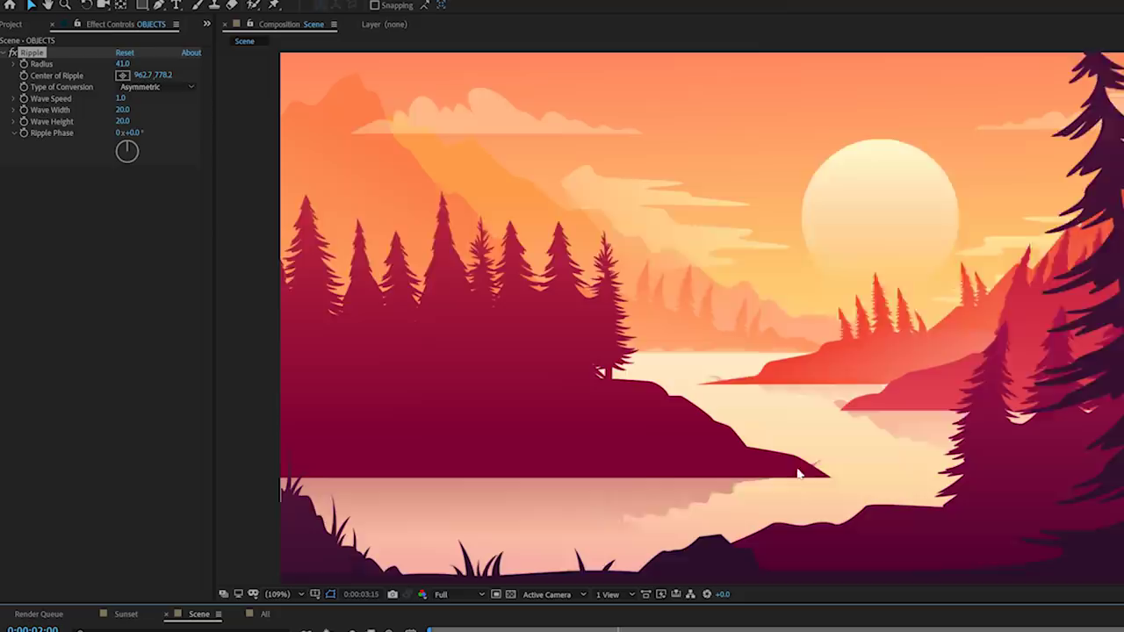
pyautogui.press('space')
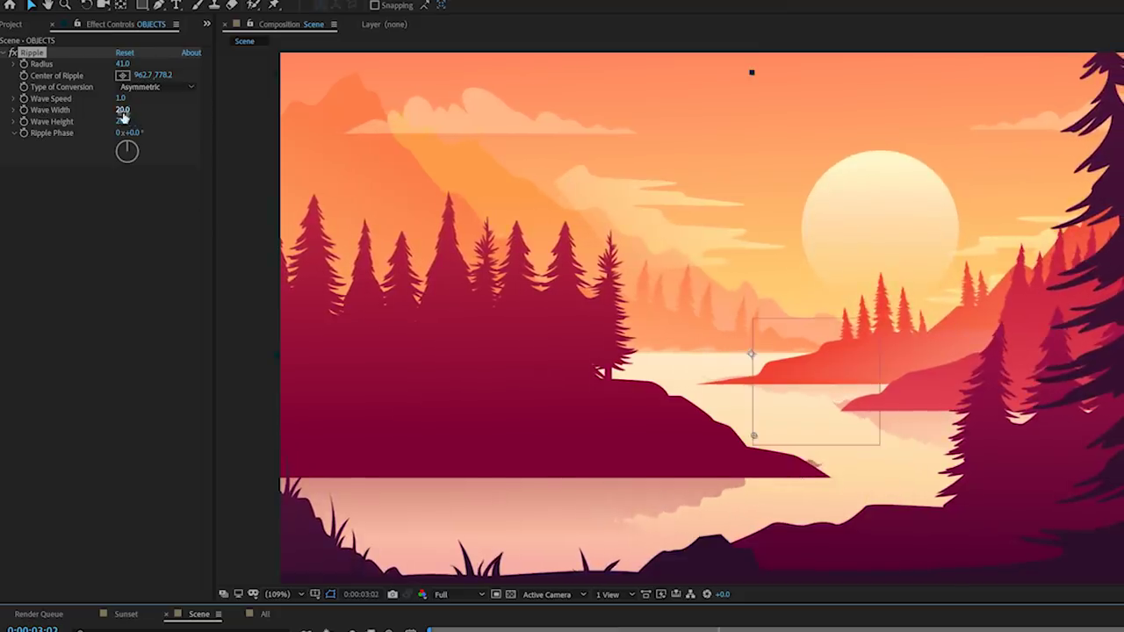
# Narrow the Ripple wave width to 18, set Symmetric conversion, and preview the water.
pyautogui.moveTo(122, 109); pyautogui.dragTo(86, 124)
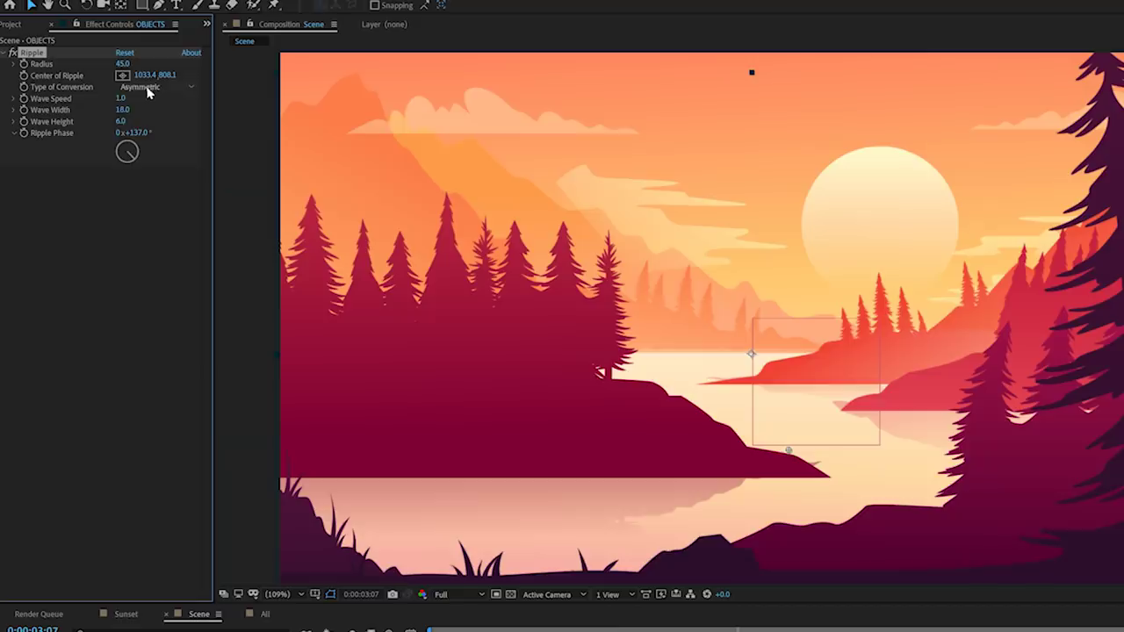
pyautogui.click(148, 89)
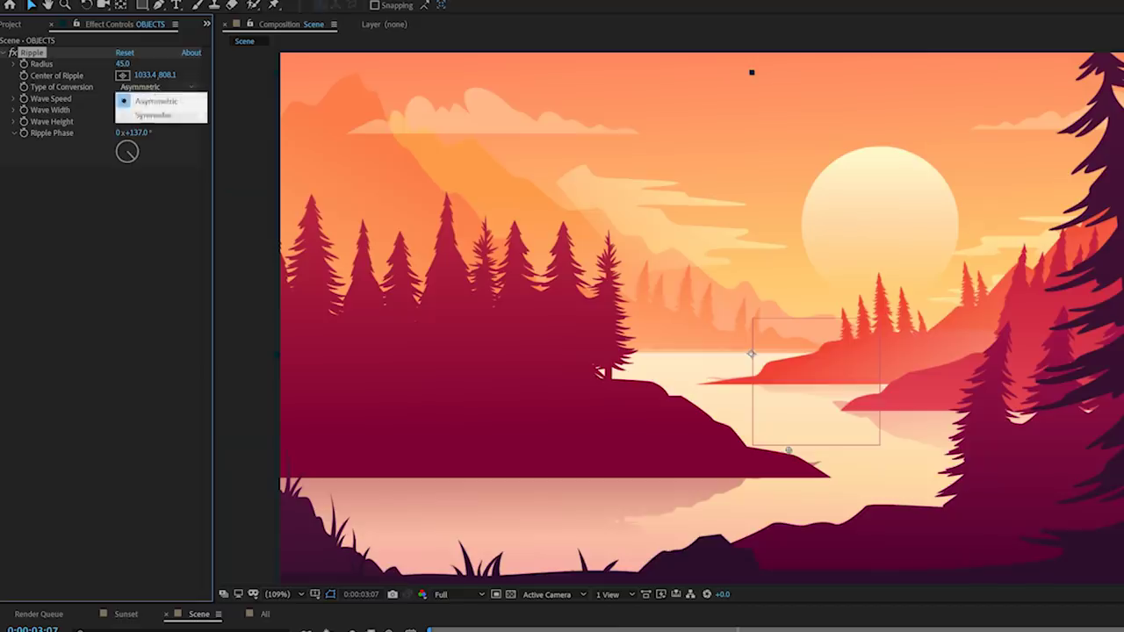
pyautogui.click(147, 115)
pyautogui.press('space')
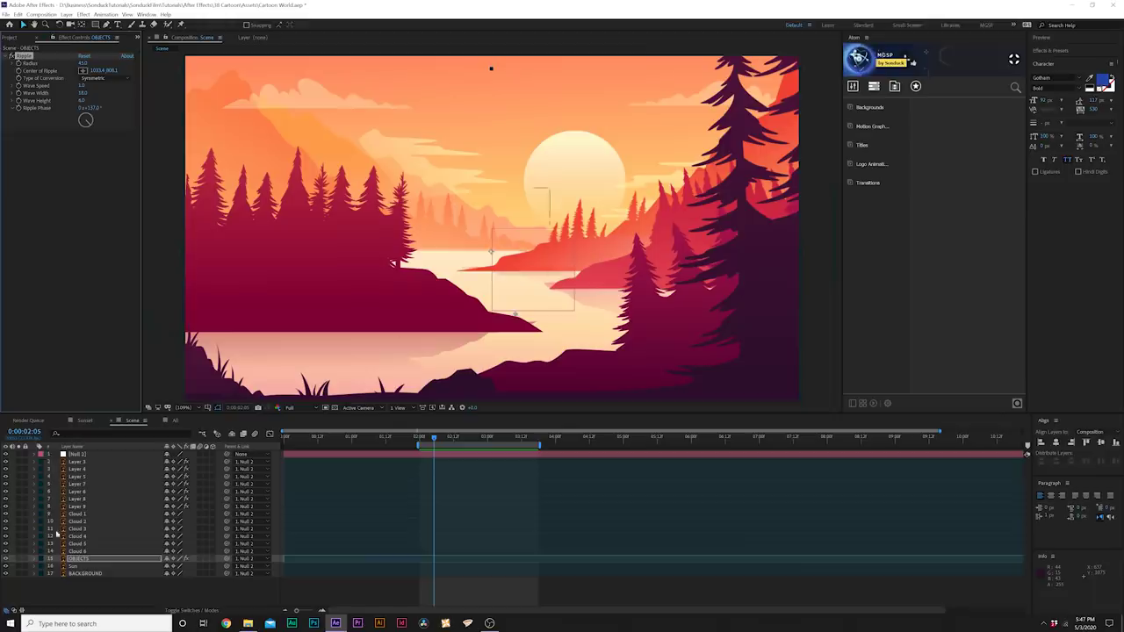
pyautogui.click(112, 604)
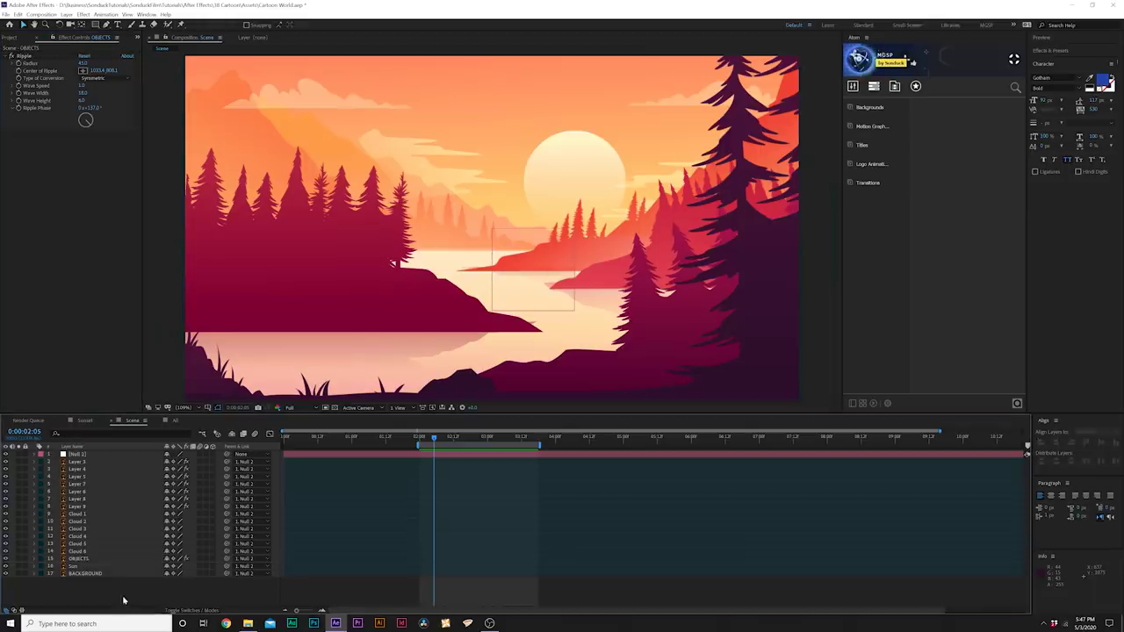
# Start the work area at the timeline start and pre-compose all layers into 'All'.
pyautogui.press('Home')
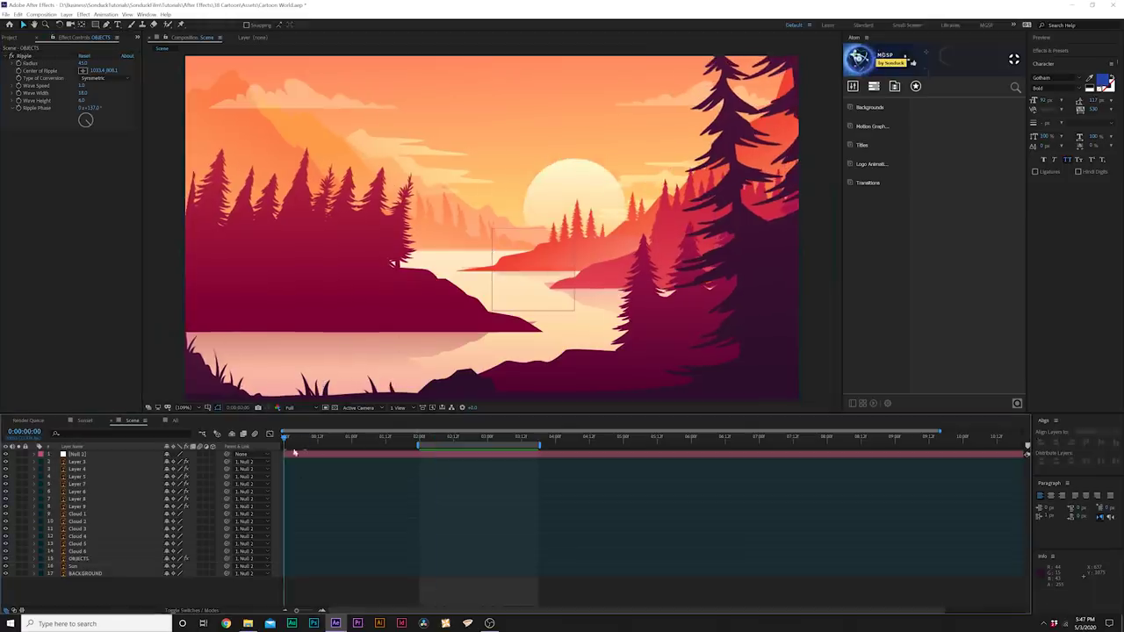
pyautogui.press('b')
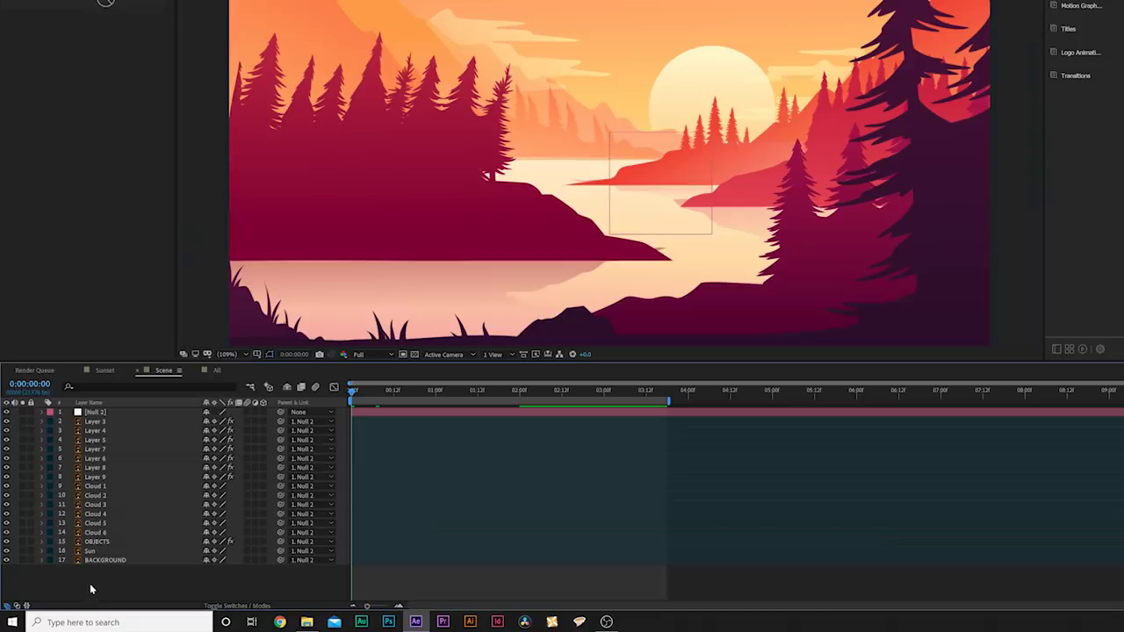
pyautogui.moveTo(80, 594); pyautogui.dragTo(109, 334)
pyautogui.click(82, 0)
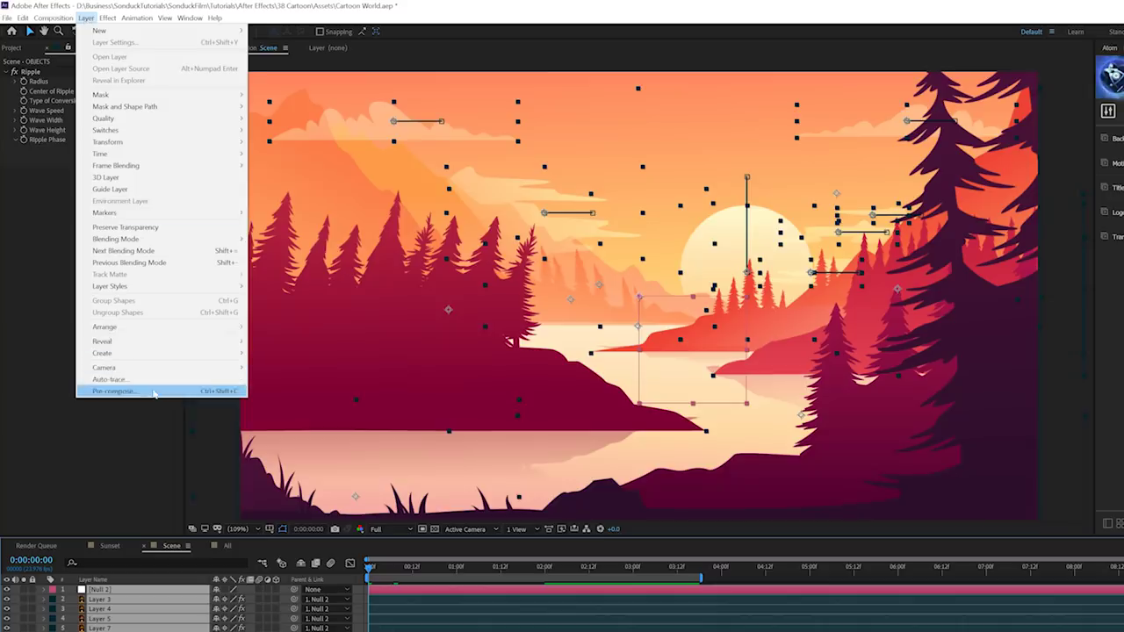
pyautogui.click(154, 391)
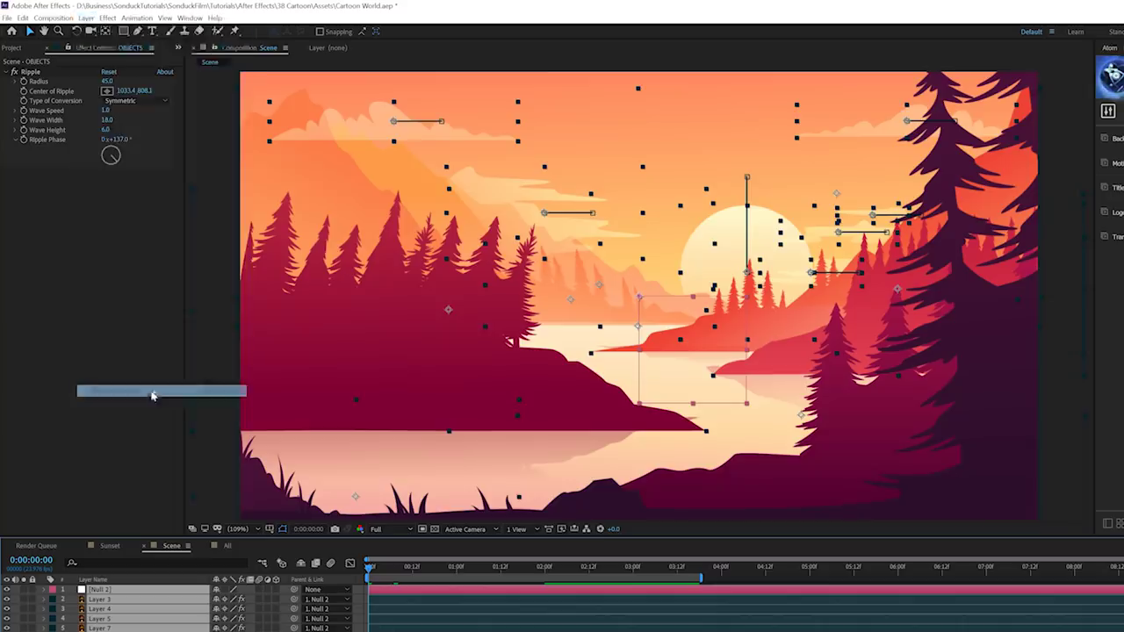
pyautogui.press('Return')
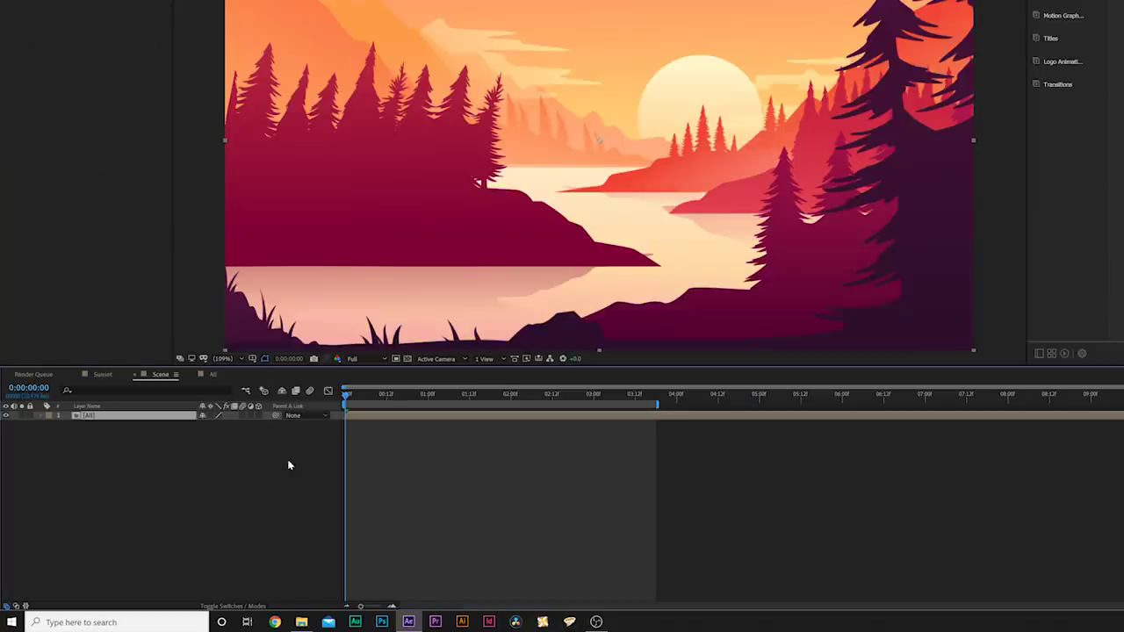
# Keyframe the All precomp's position and scale, zooming to about 113% at five seconds.
pyautogui.hotkey('shift', 'p')
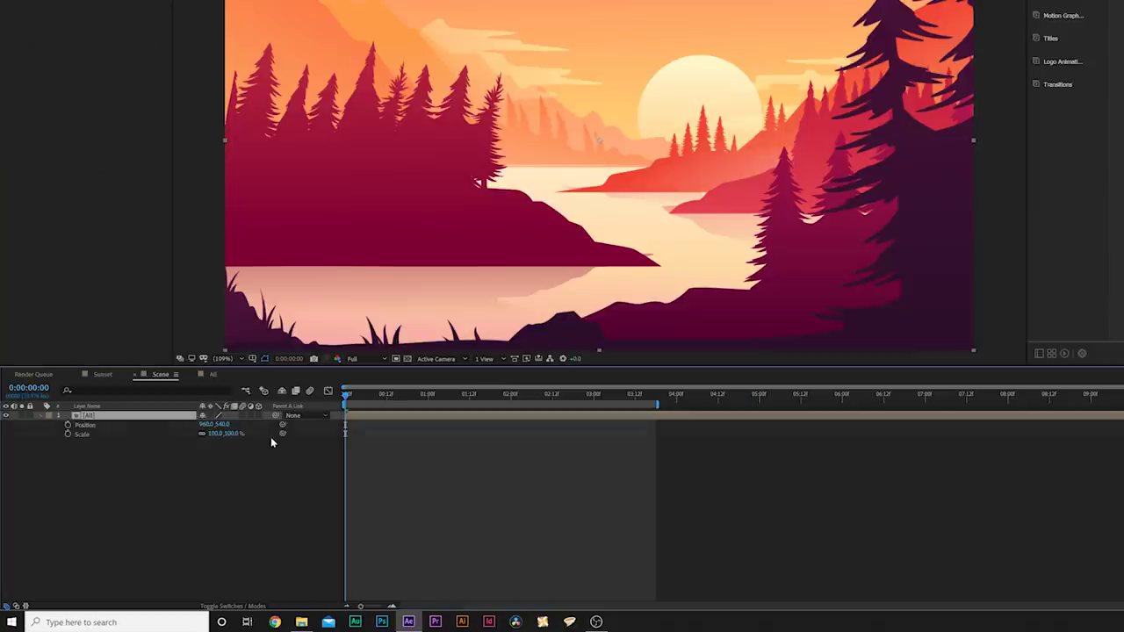
pyautogui.click(68, 427)
pyautogui.click(68, 434)
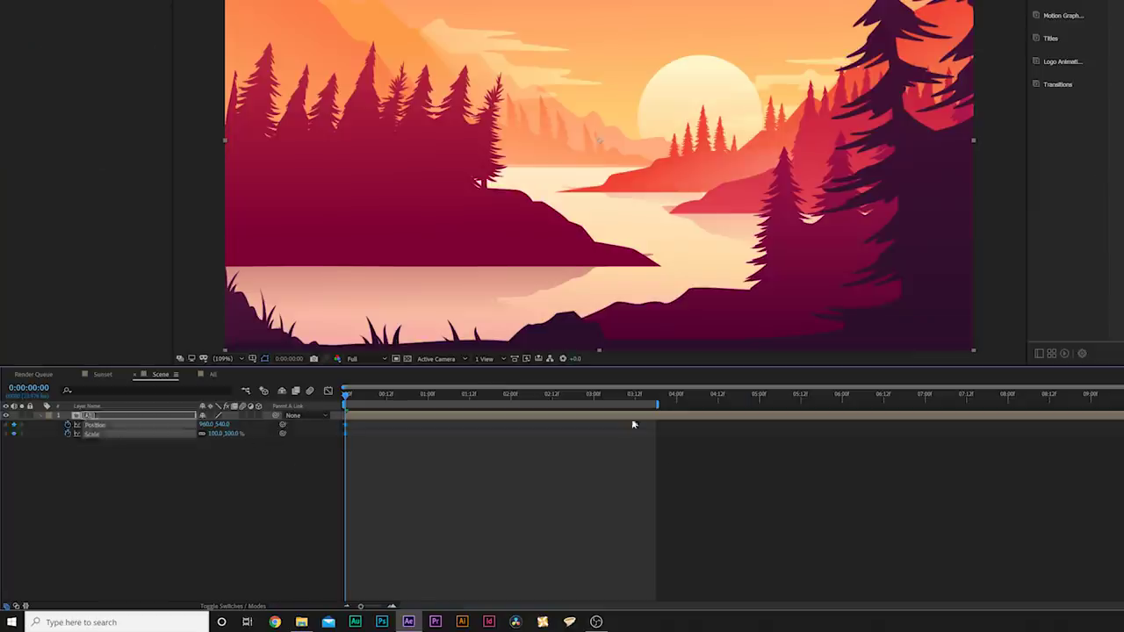
pyautogui.moveTo(765, 396); pyautogui.dragTo(759, 399)
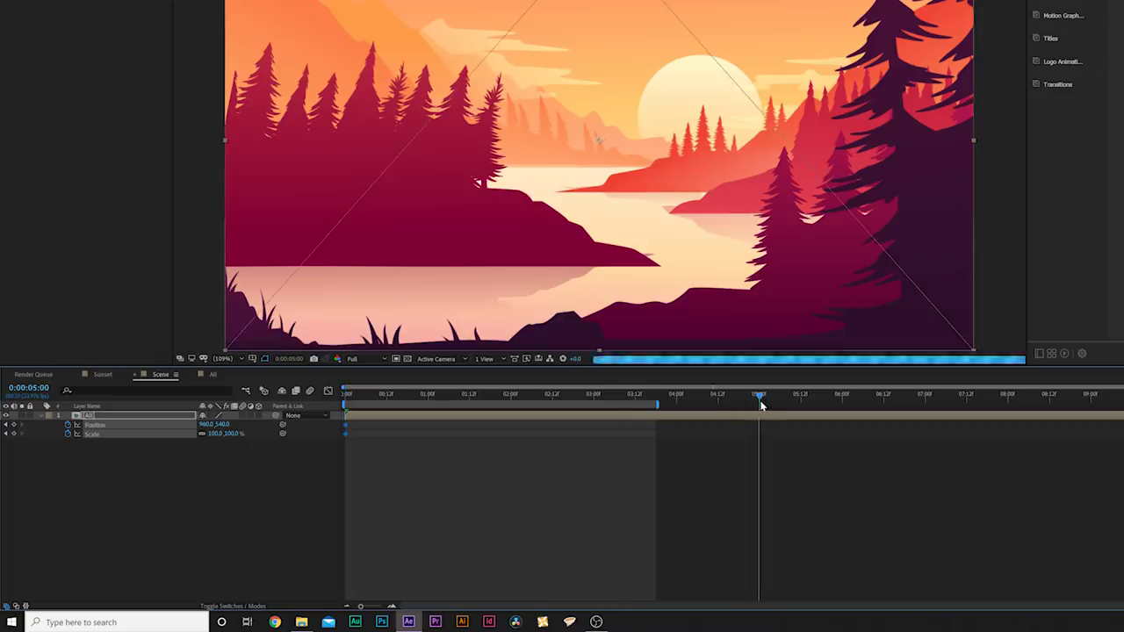
pyautogui.moveTo(214, 434); pyautogui.dragTo(150, 420)
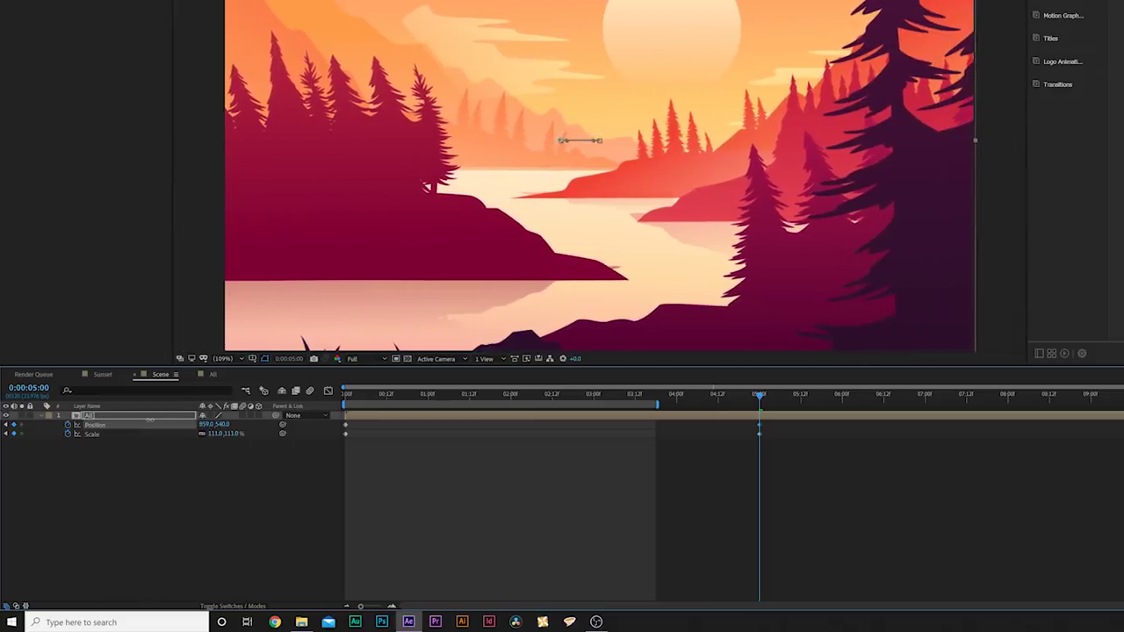
pyautogui.press('space')
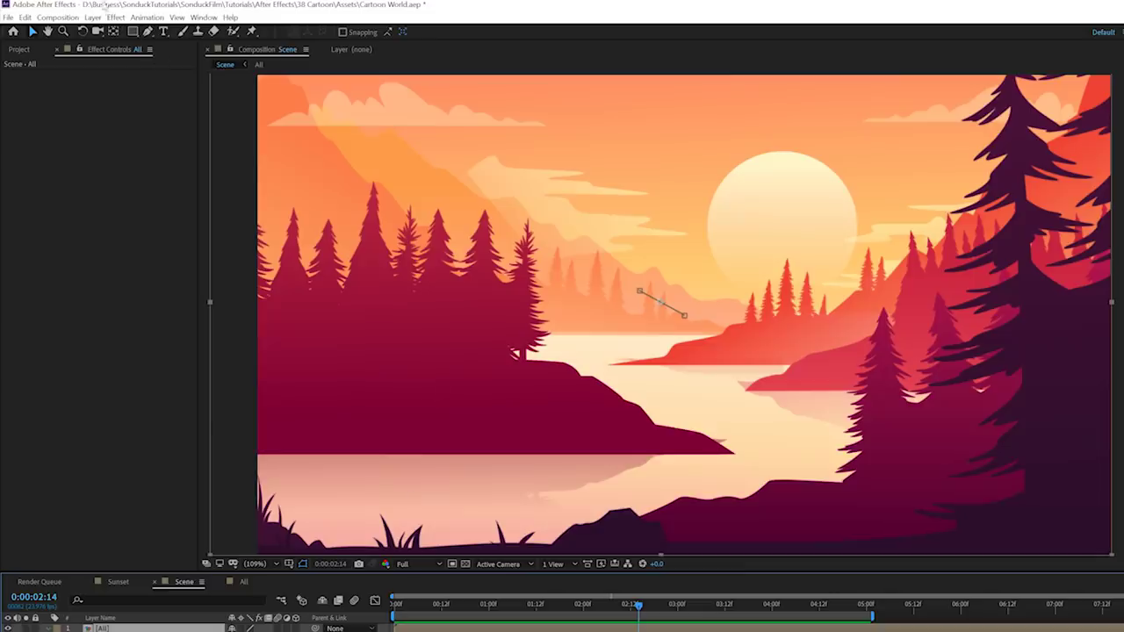
# Apply Brightness & Contrast to the All precomp with brightness keyframed down toward -38.
pyautogui.click(116, 18)
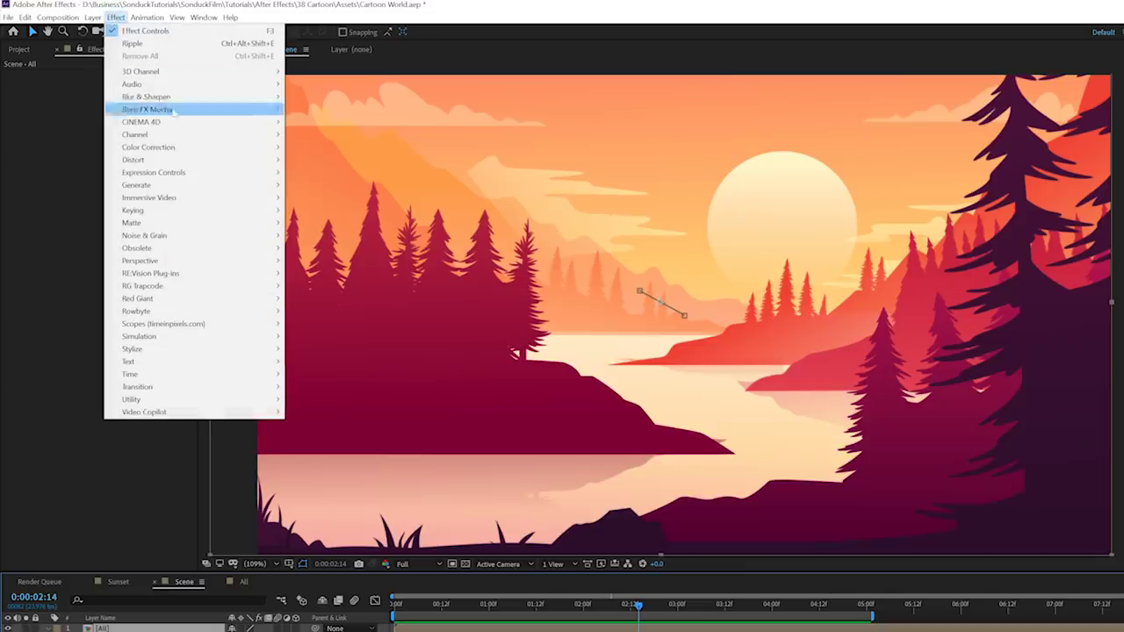
pyautogui.moveTo(178, 152)
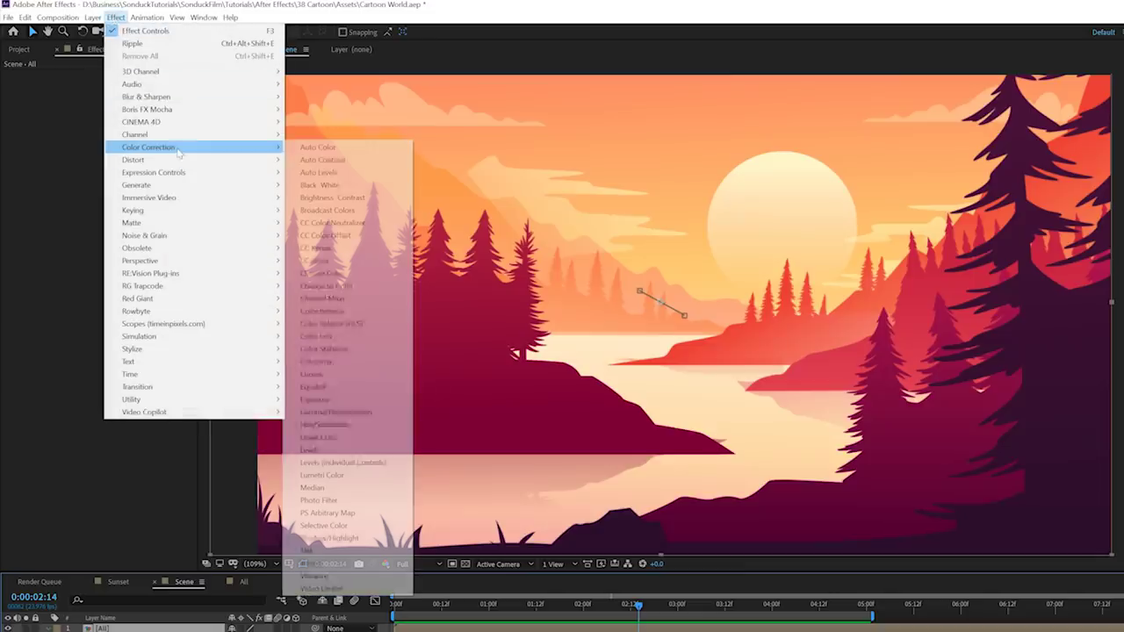
pyautogui.click(345, 204)
pyautogui.press('Home')
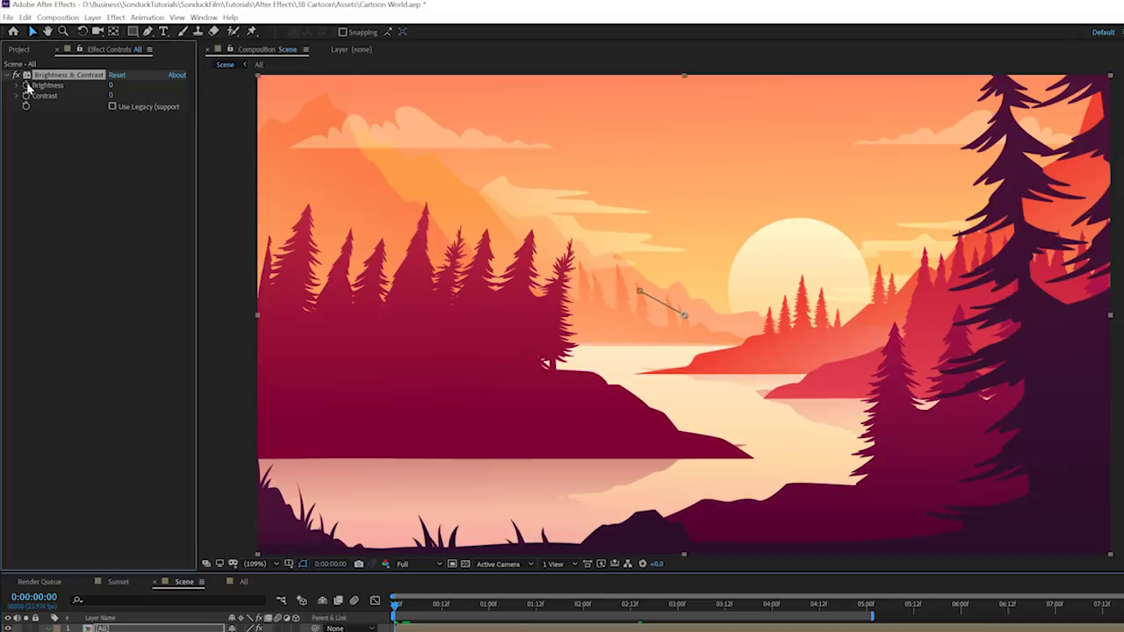
pyautogui.press('u')
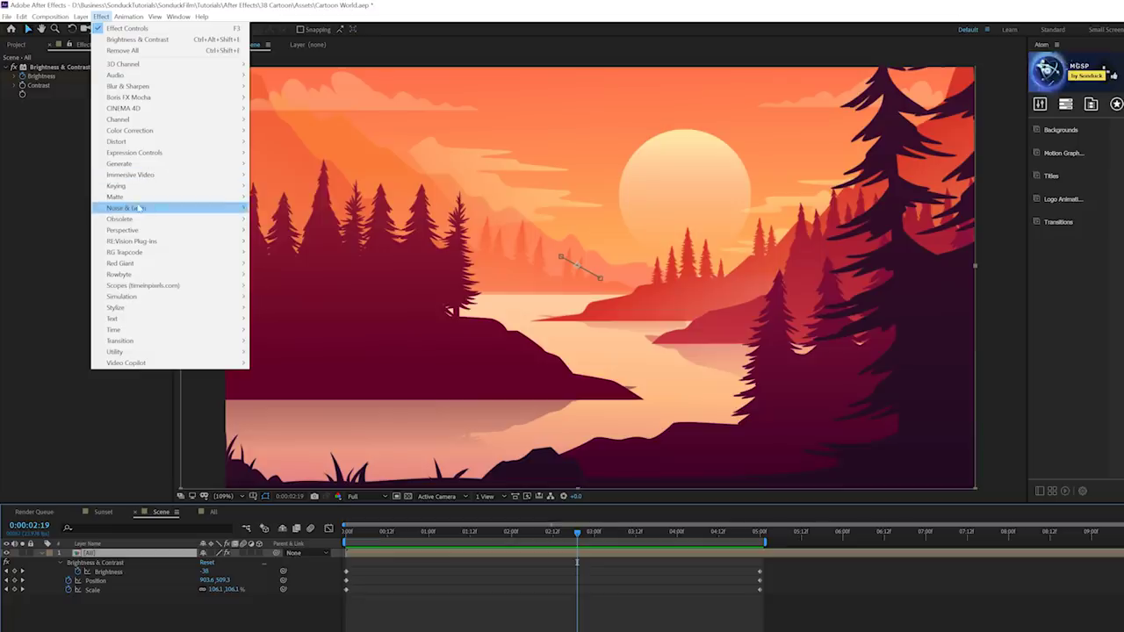
# Add a Noise effect as film grain to the All precomp and preview the finished animation.
pyautogui.moveTo(140, 208)
pyautogui.click(271, 263)
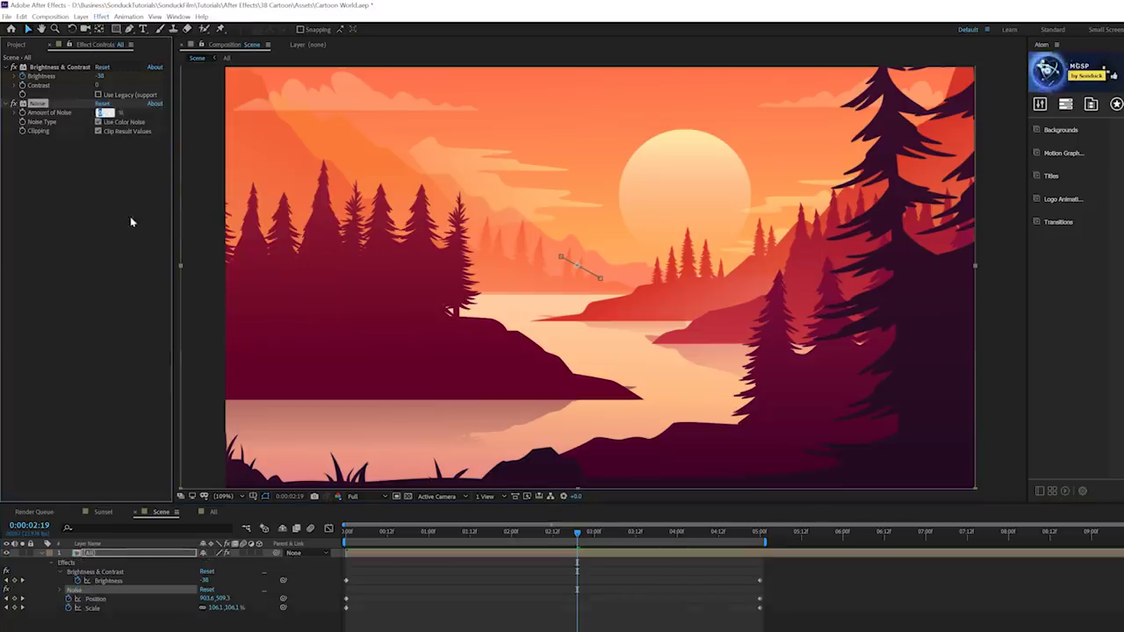
pyautogui.hotkey('ctrl', 'shift', 'a')
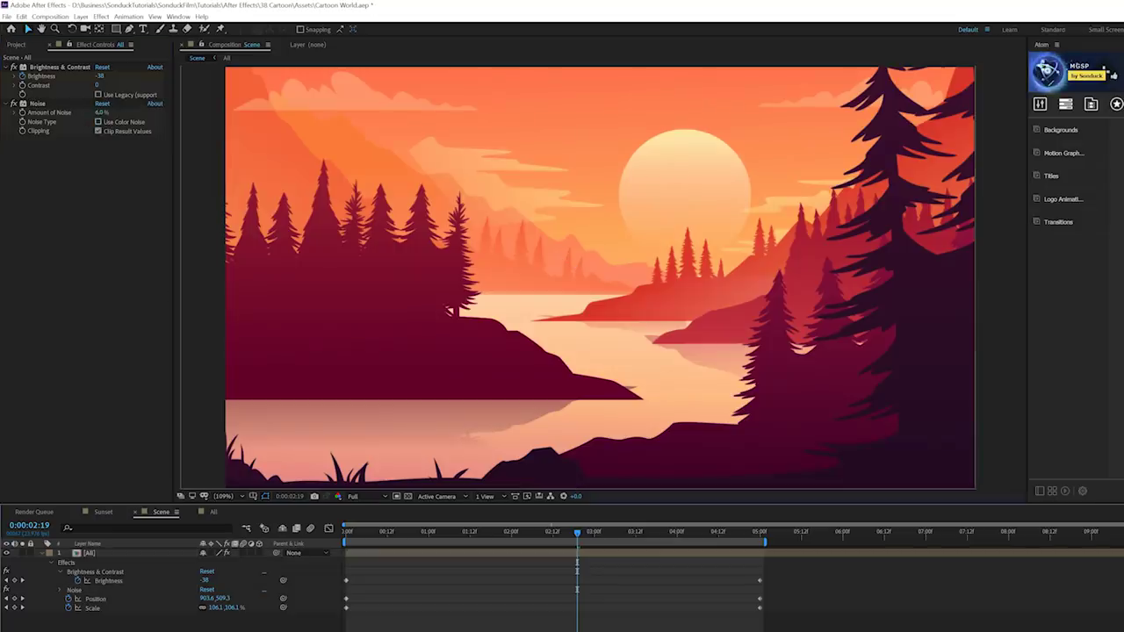
pyautogui.press('space')
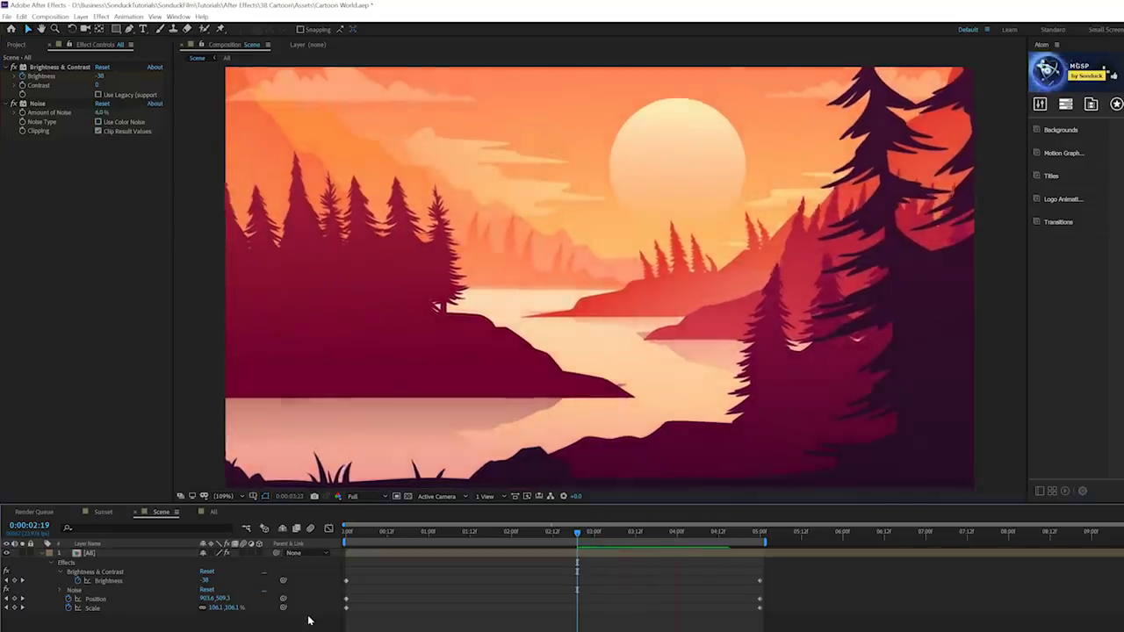